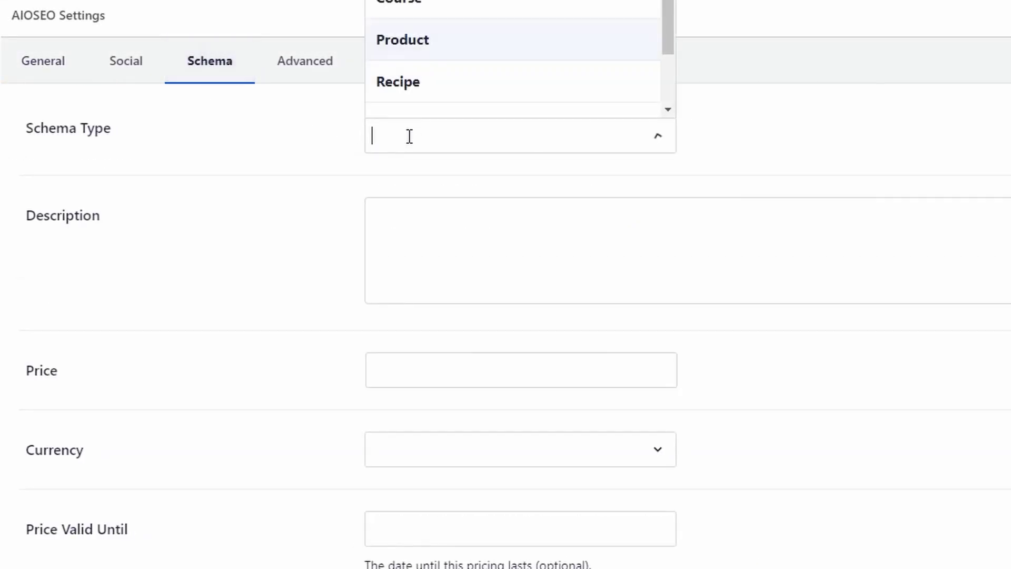
Choose Recipe as the post's schema type in AIOSEO Schema settings
{"action": "left_click", "coordinate": [406, 94]}
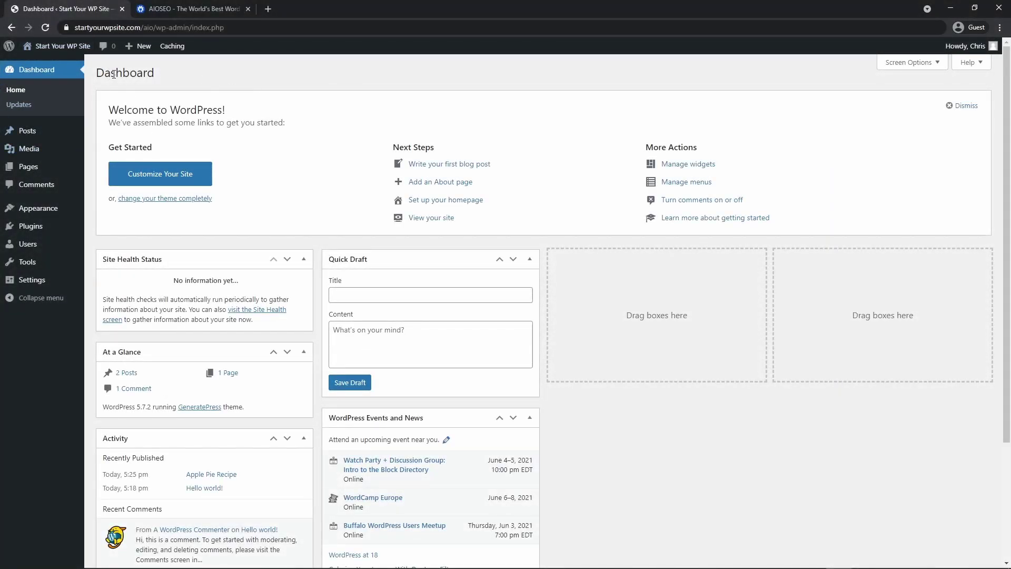
Switch to the browser tab showing the aioseo.com homepage
{"action": "left_click", "coordinate": [176, 10]}
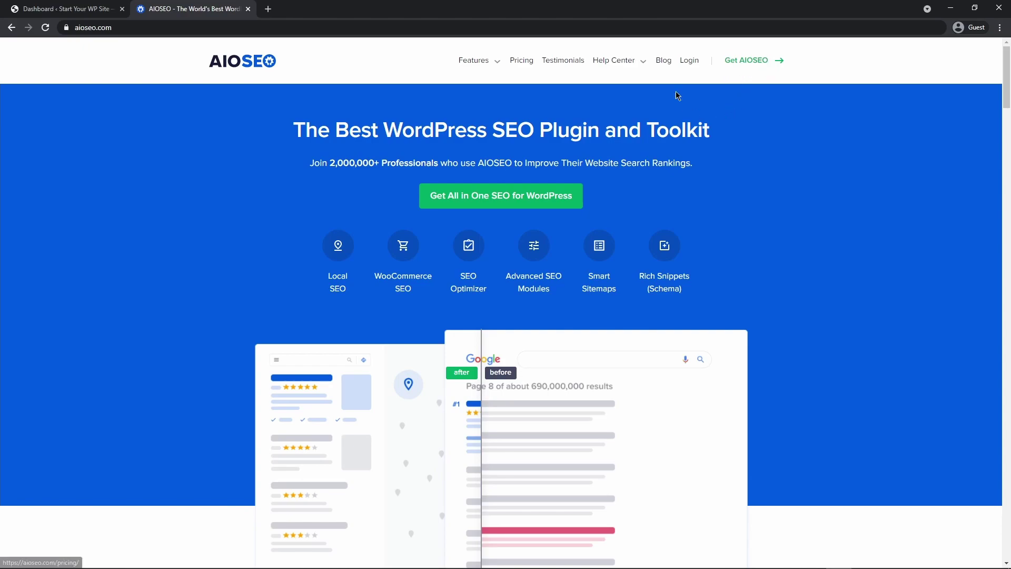
Log in to the AIOSEO account, download aioseo-pro-v4.1.1.1.zip and copy the licence key
{"action": "left_click", "coordinate": [690, 62]}
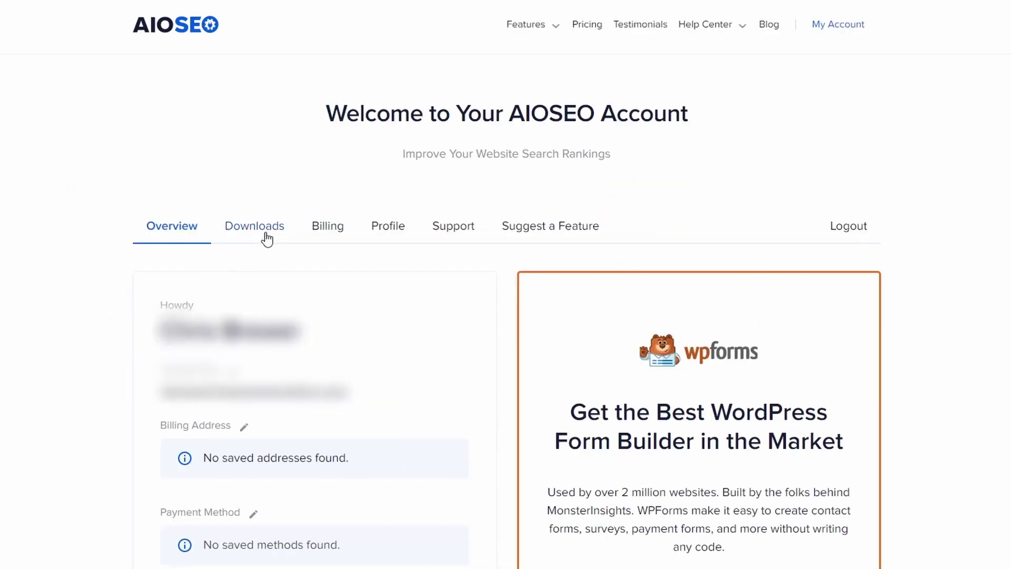
{"action": "left_click", "coordinate": [257, 229]}
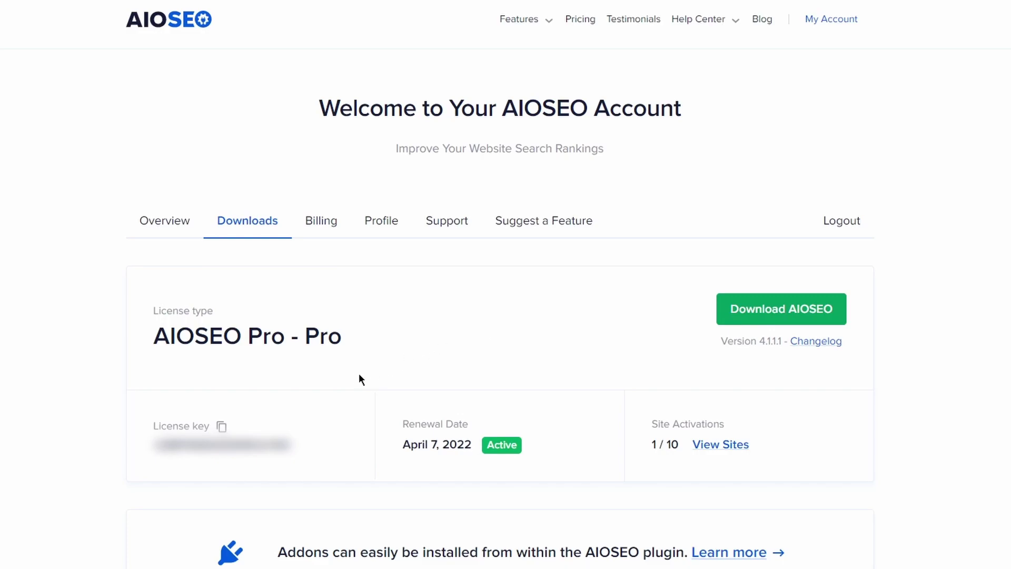
{"action": "left_click", "coordinate": [222, 427]}
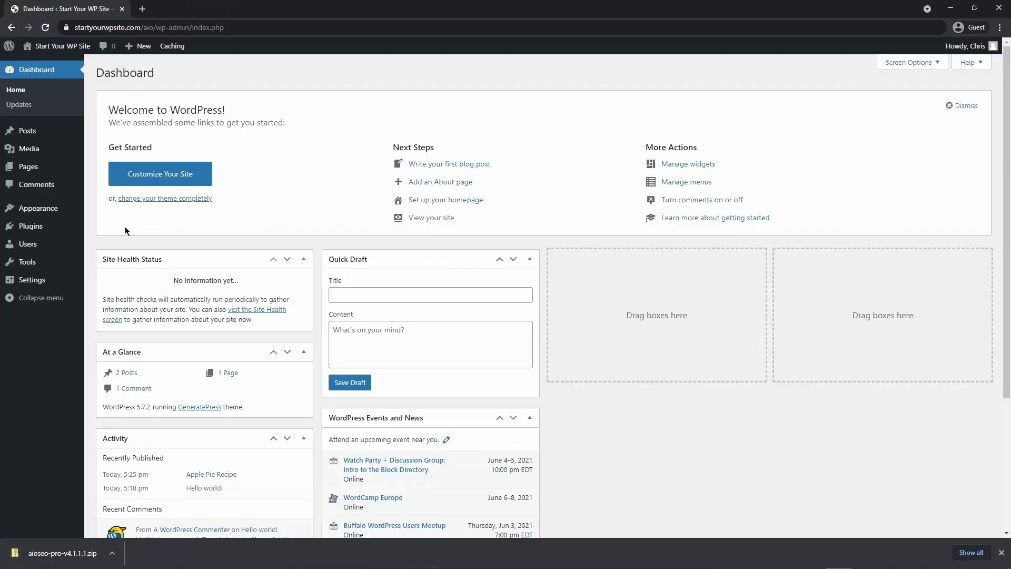
Upload, install and activate aioseo-pro-v4.1.1.1.zip, skipping the AIOSEO setup wizard
{"action": "mouse_move", "coordinate": [32, 226]}
{"action": "left_click", "coordinate": [101, 241]}
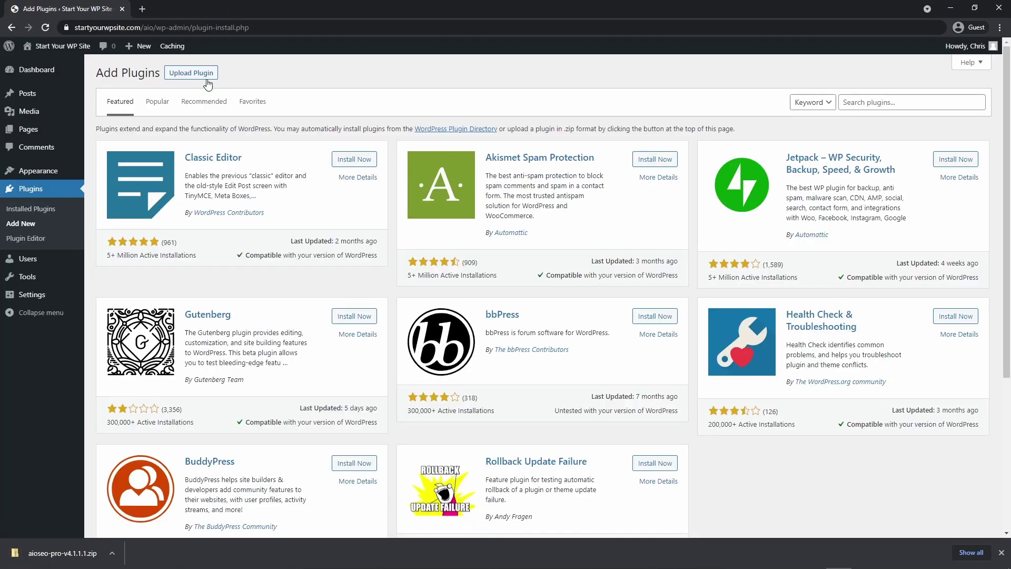
{"action": "left_click", "coordinate": [207, 74]}
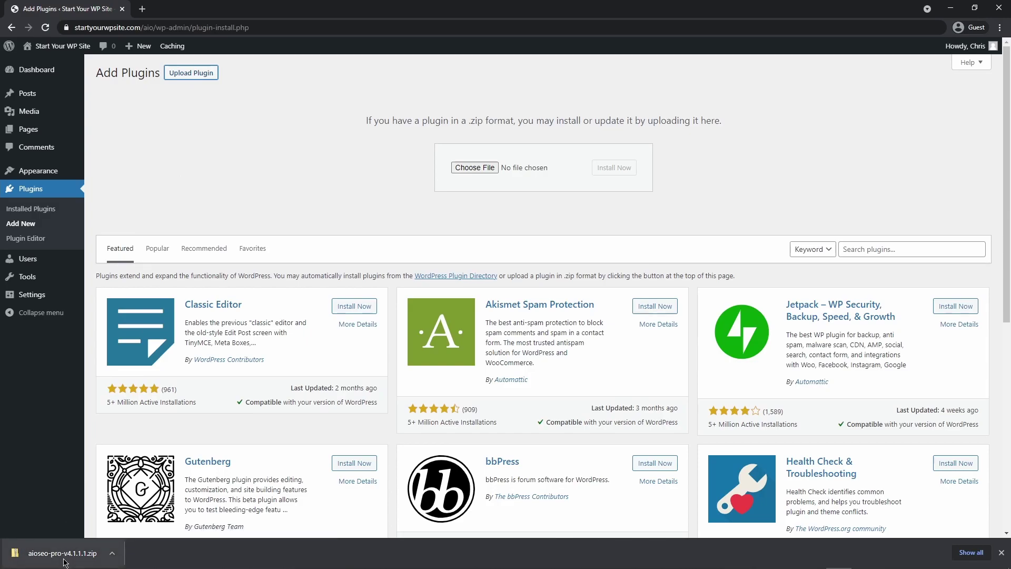
{"action": "left_click_drag", "start_coordinate": [64, 561], "coordinate": [476, 182]}
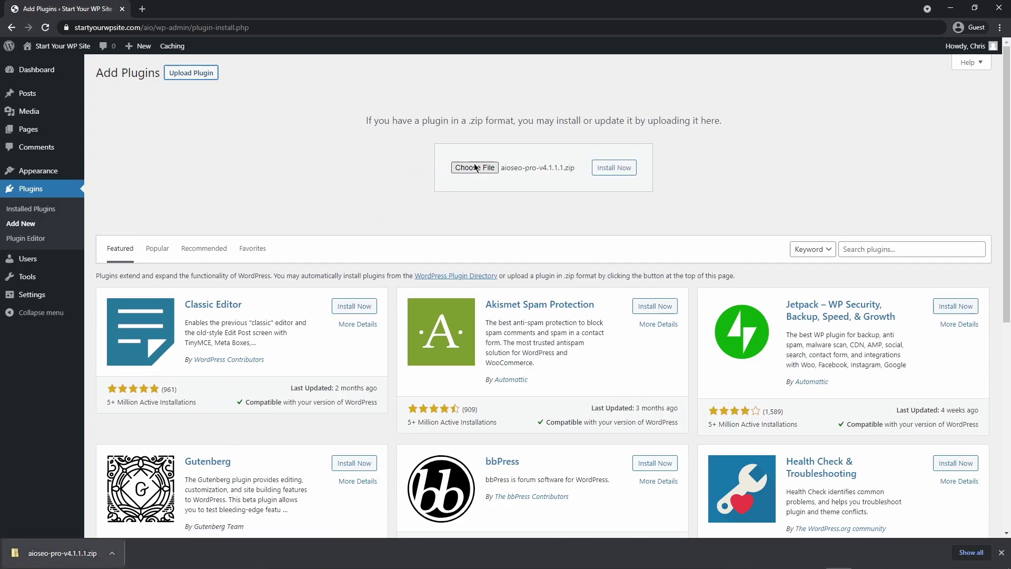
{"action": "left_click", "coordinate": [614, 168]}
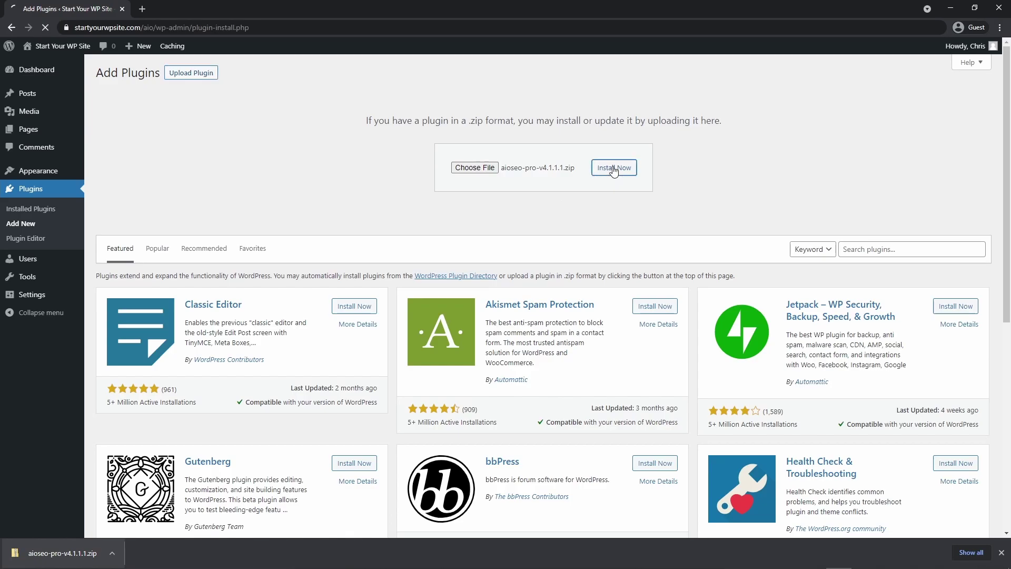
{"action": "left_click", "coordinate": [127, 145]}
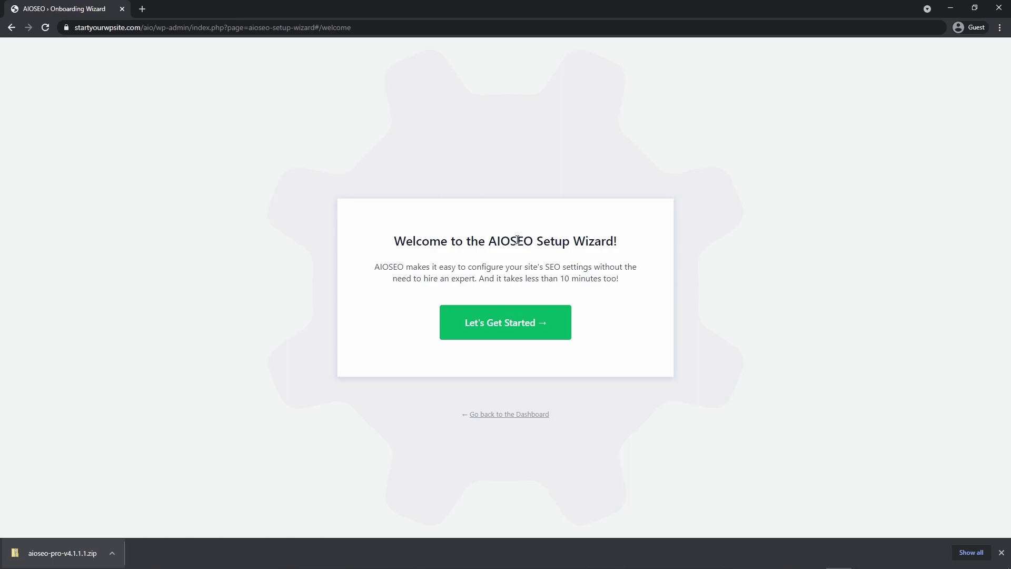
{"action": "left_click", "coordinate": [508, 416]}
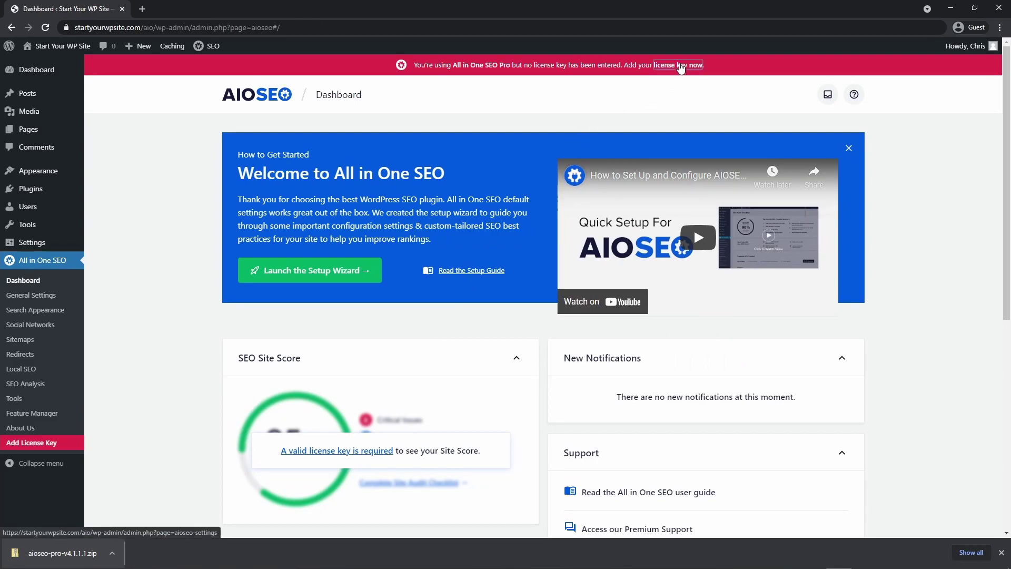
Paste the copied licence key into AIOSEO and connect it, activating the Pro plan
{"action": "left_click", "coordinate": [676, 65]}
{"action": "right_click", "coordinate": [451, 458]}
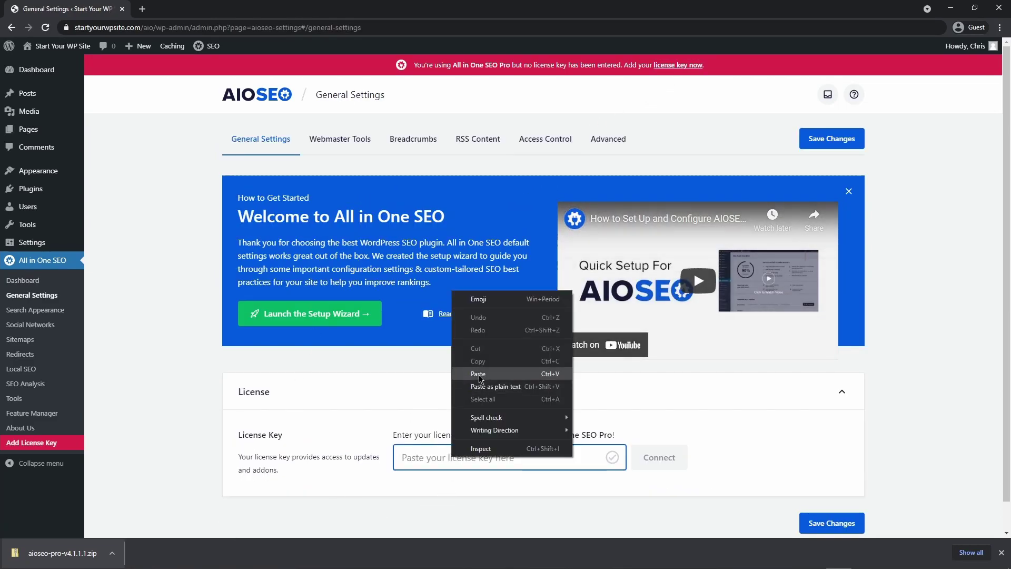
{"action": "left_click", "coordinate": [479, 373]}
{"action": "left_click", "coordinate": [664, 460]}
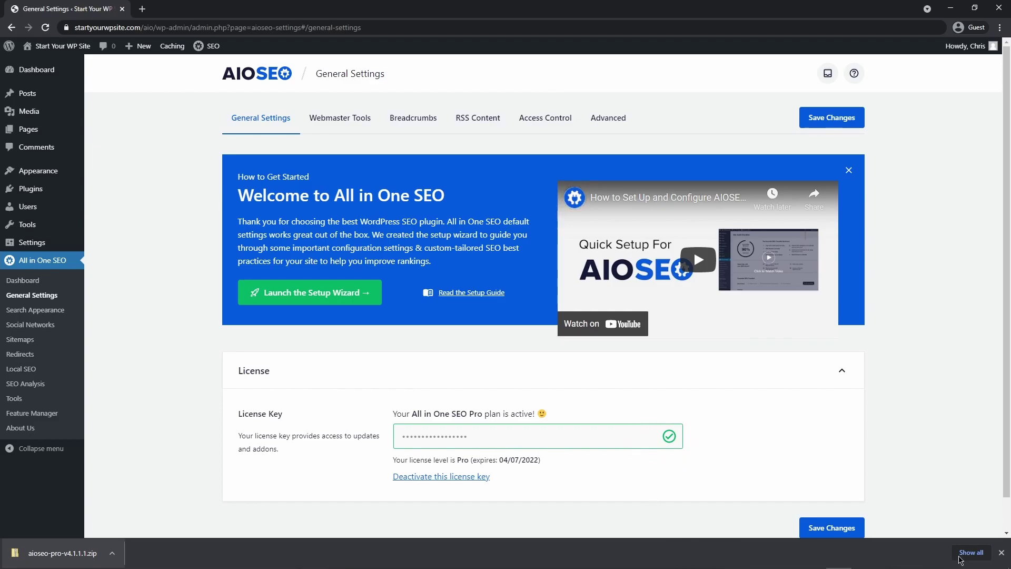
{"action": "left_click", "coordinate": [1002, 553]}
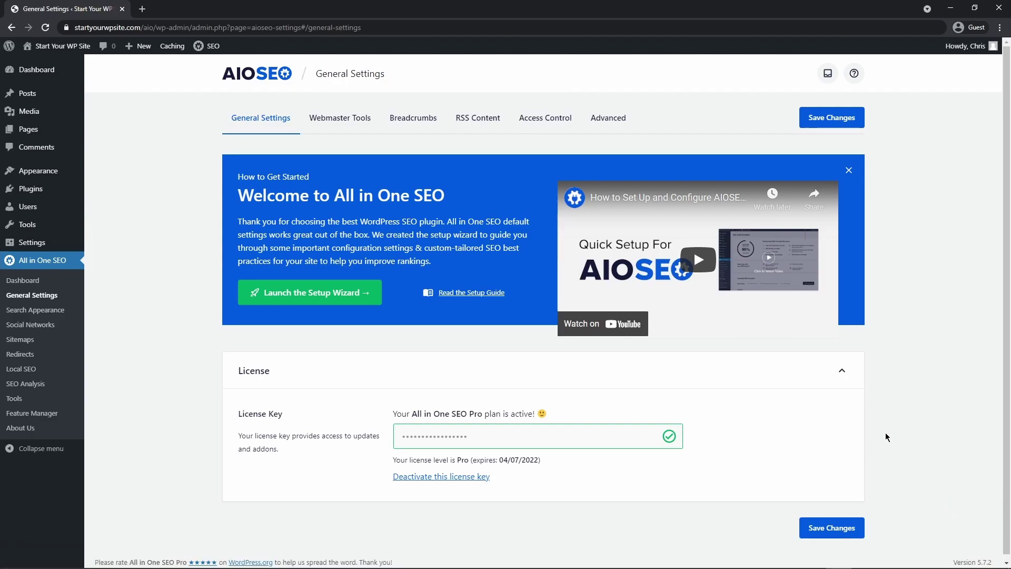
Change the Posts content type's schema type from Article to Recipe in Search Appearance
{"action": "left_click", "coordinate": [39, 314]}
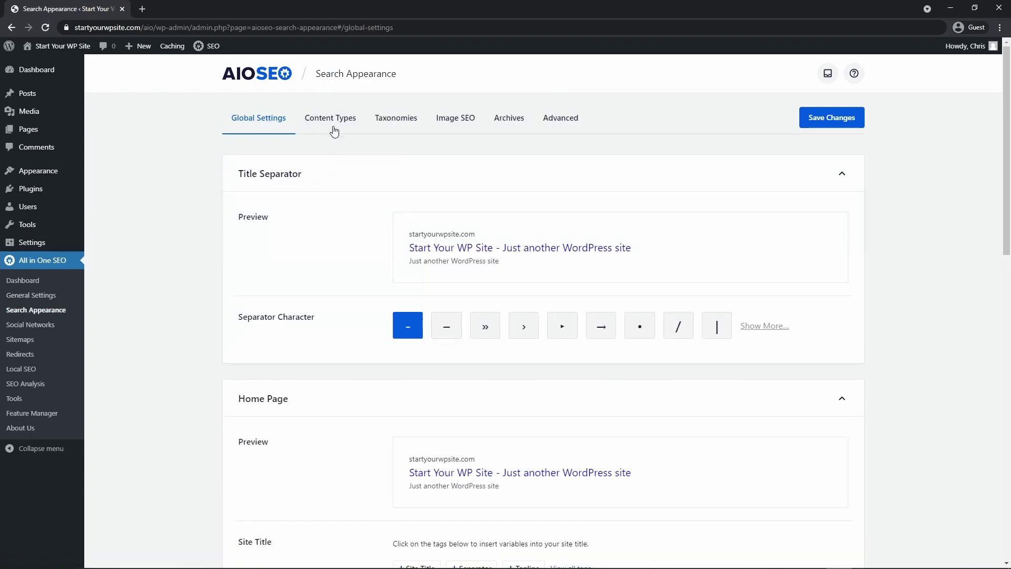
{"action": "left_click", "coordinate": [333, 125]}
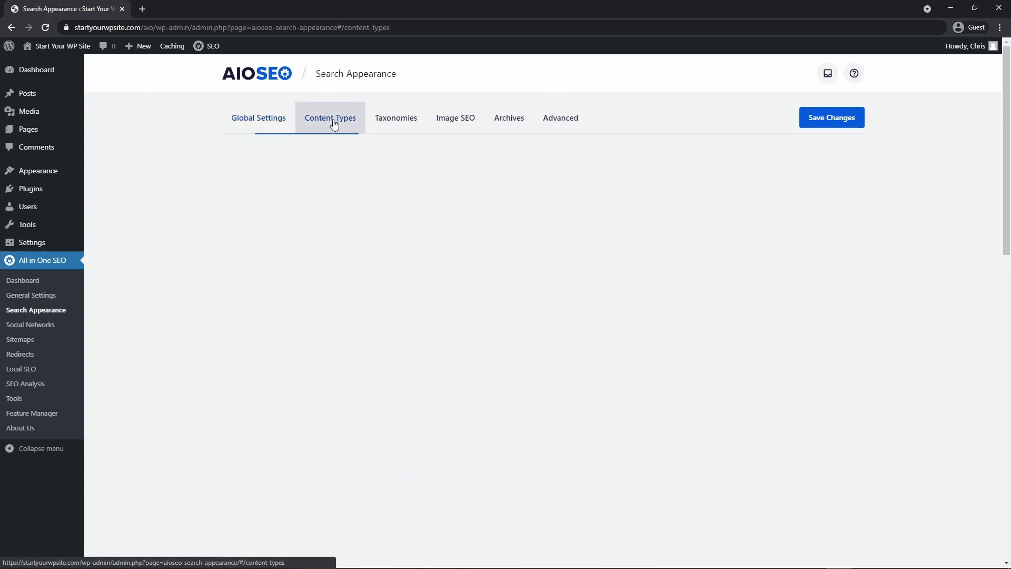
{"action": "left_click", "coordinate": [364, 215]}
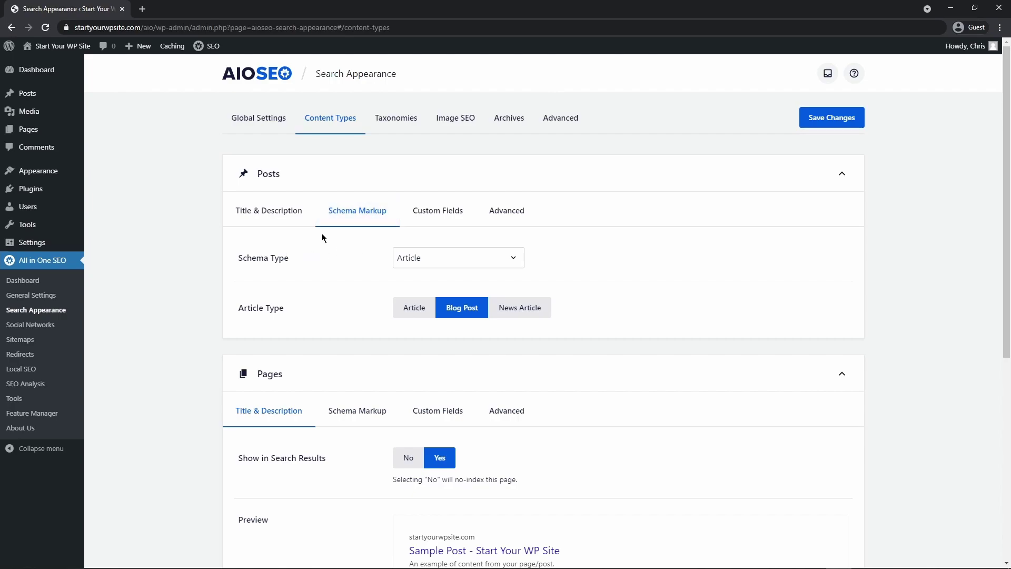
{"action": "scroll", "coordinate": [309, 253], "scroll_direction": "down", "scroll_amount": 3}
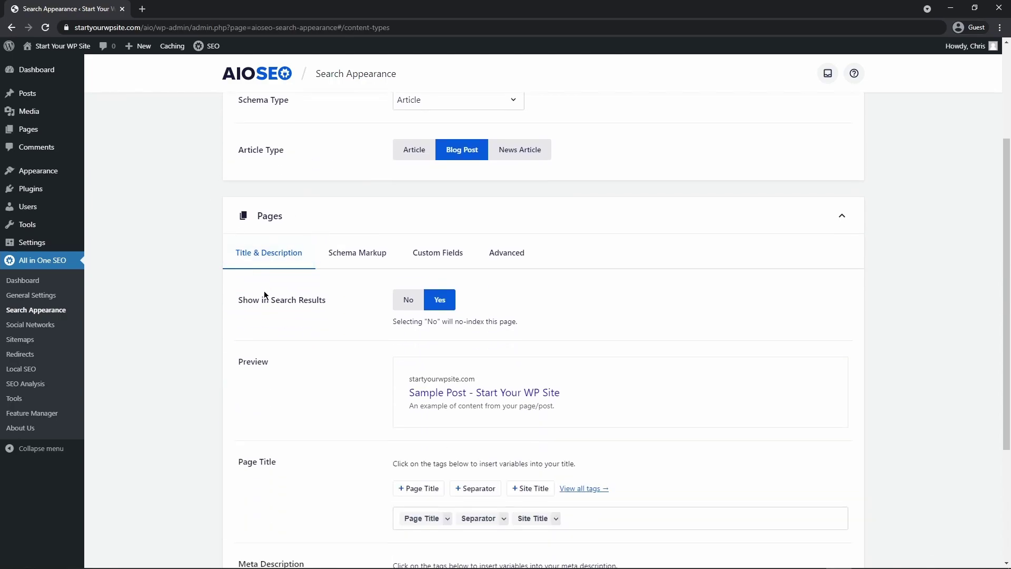
{"action": "scroll", "coordinate": [334, 284], "scroll_direction": "down", "scroll_amount": 3}
{"action": "scroll", "coordinate": [332, 282], "scroll_direction": "up", "scroll_amount": 6}
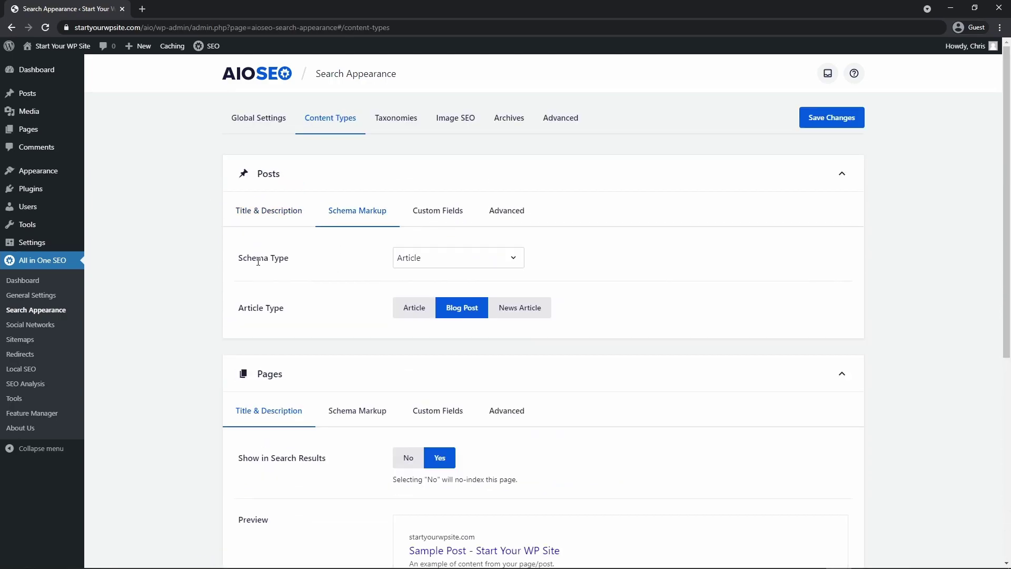
{"action": "left_click", "coordinate": [513, 262]}
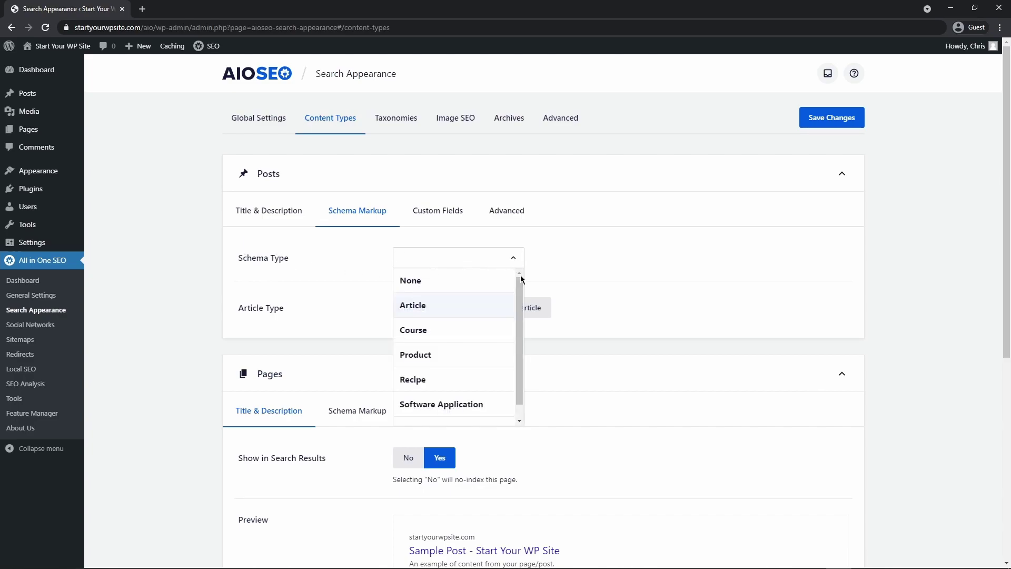
{"action": "scroll", "coordinate": [521, 300], "scroll_direction": "down", "scroll_amount": 1}
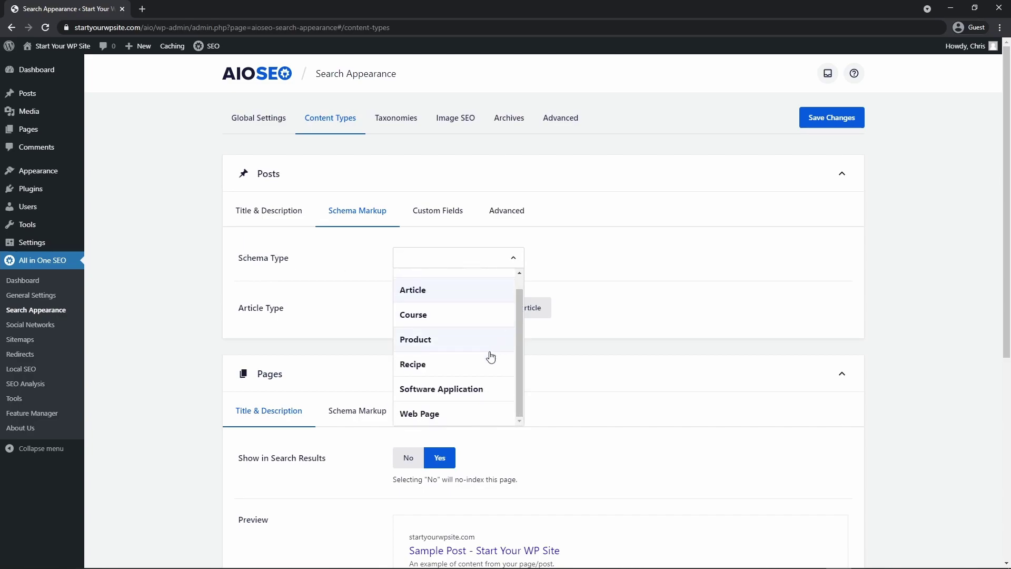
{"action": "left_click", "coordinate": [411, 366]}
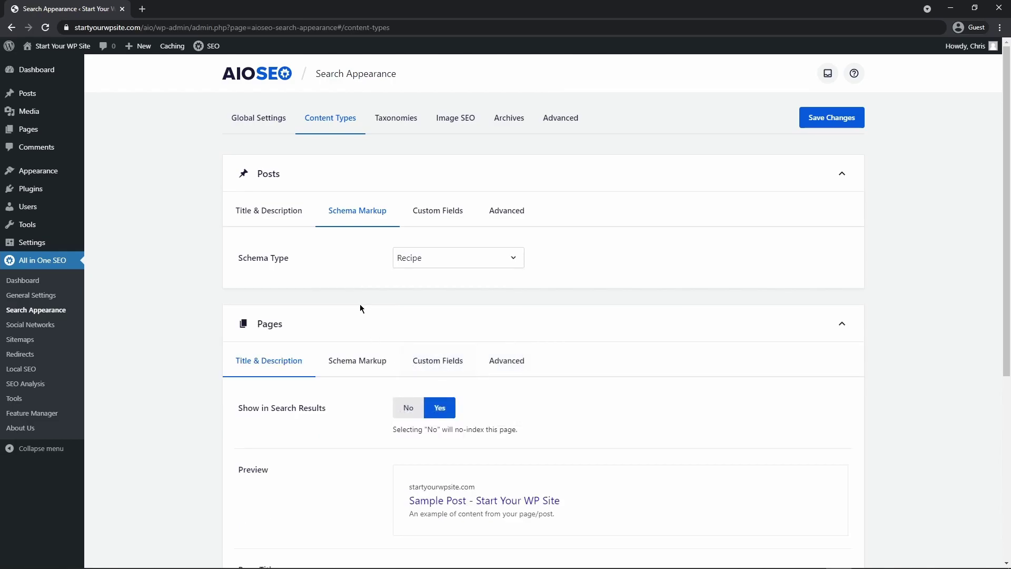
{"action": "scroll", "coordinate": [379, 269], "scroll_direction": "down", "scroll_amount": 1}
{"action": "scroll", "coordinate": [382, 262], "scroll_direction": "down", "scroll_amount": 2}
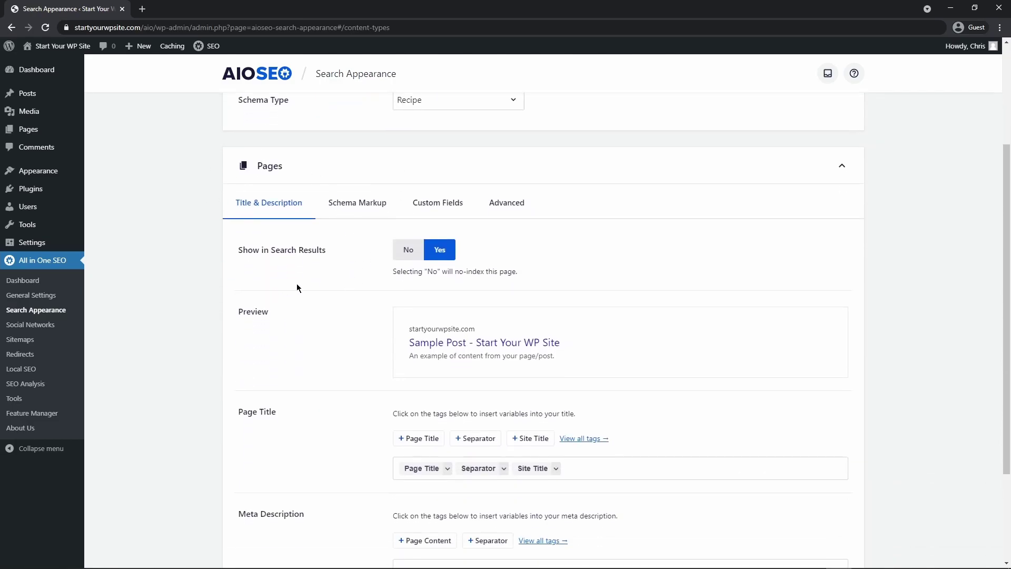
Set Pages' schema type to Recipe, save the changes, and open Add New Post in a new tab
{"action": "left_click", "coordinate": [357, 205]}
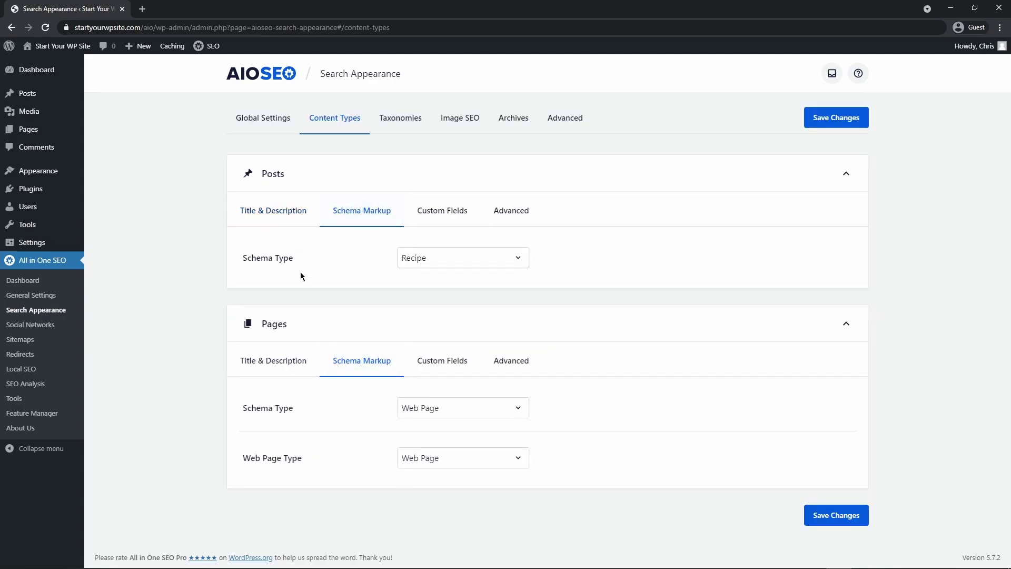
{"action": "left_click", "coordinate": [452, 416]}
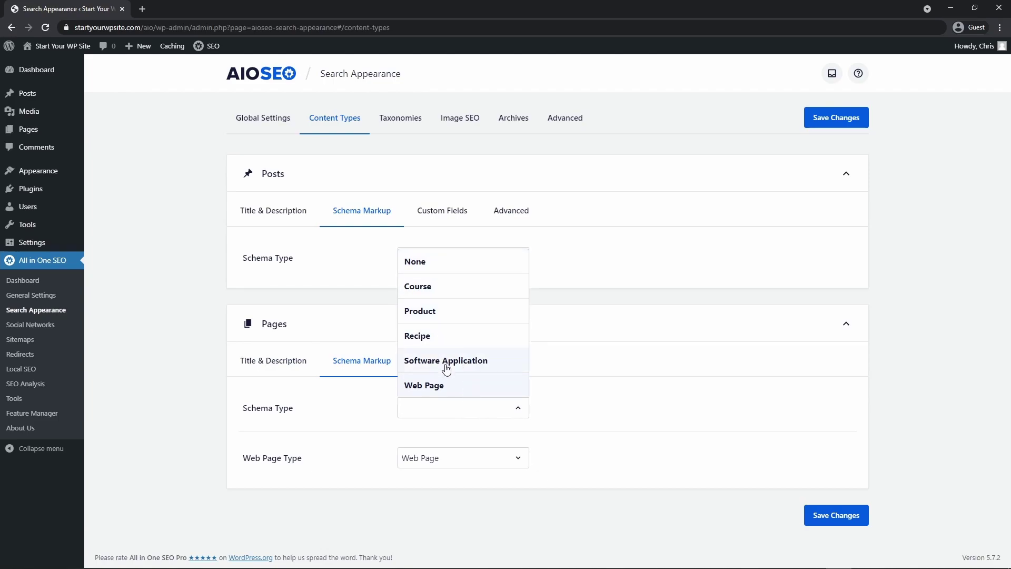
{"action": "left_click", "coordinate": [431, 340]}
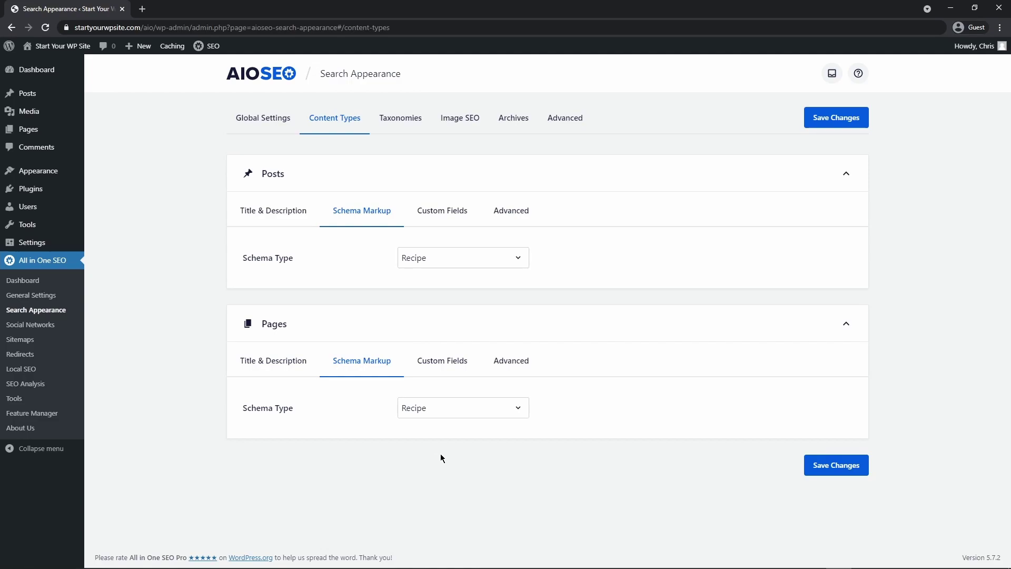
{"action": "left_click", "coordinate": [837, 122]}
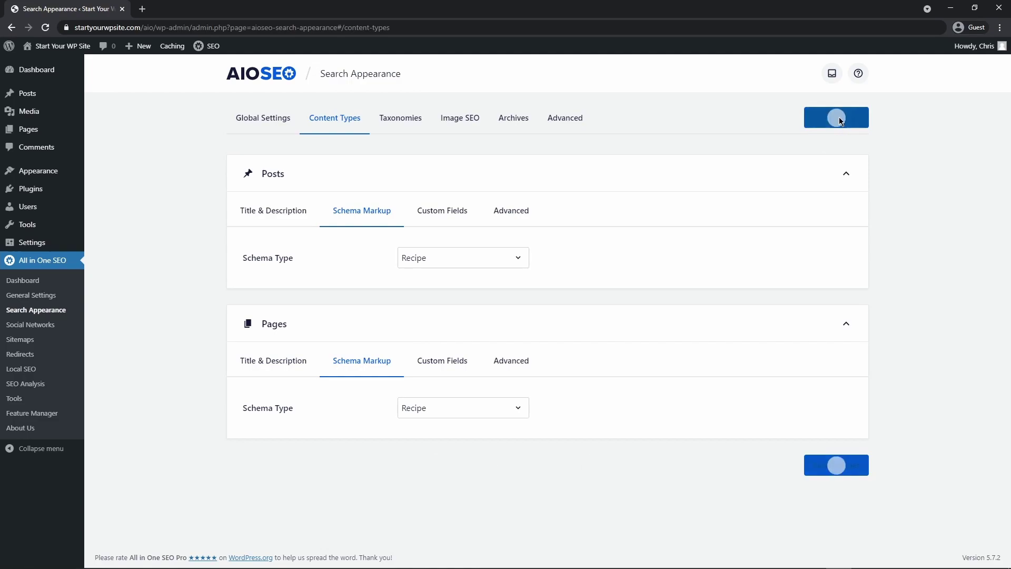
{"action": "mouse_move", "coordinate": [42, 96]}
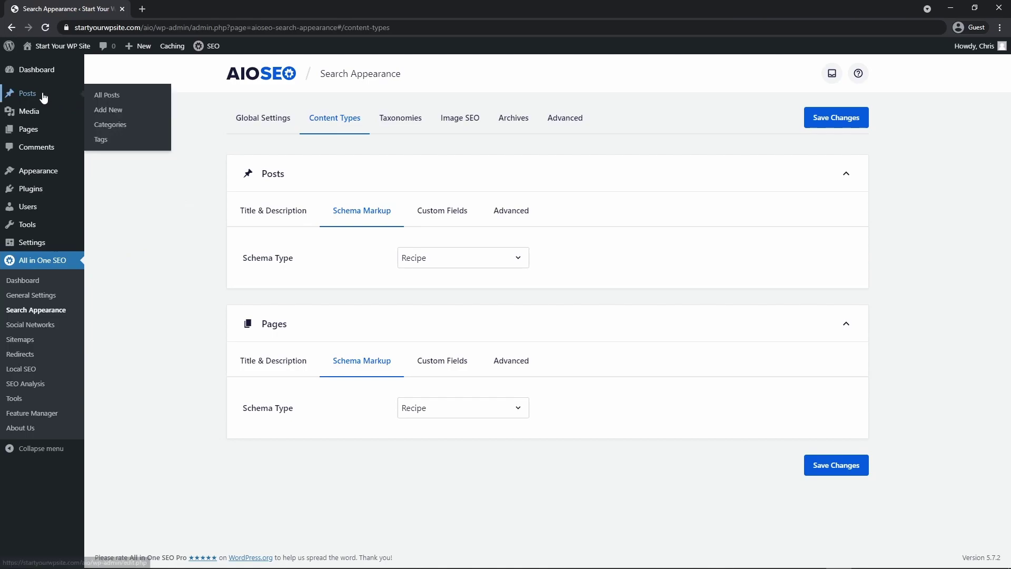
{"action": "middle_click", "coordinate": [106, 110]}
In the new post's AIOSEO Schema tab, keep the schema type as Recipe (Default)
{"action": "left_click", "coordinate": [175, 9]}
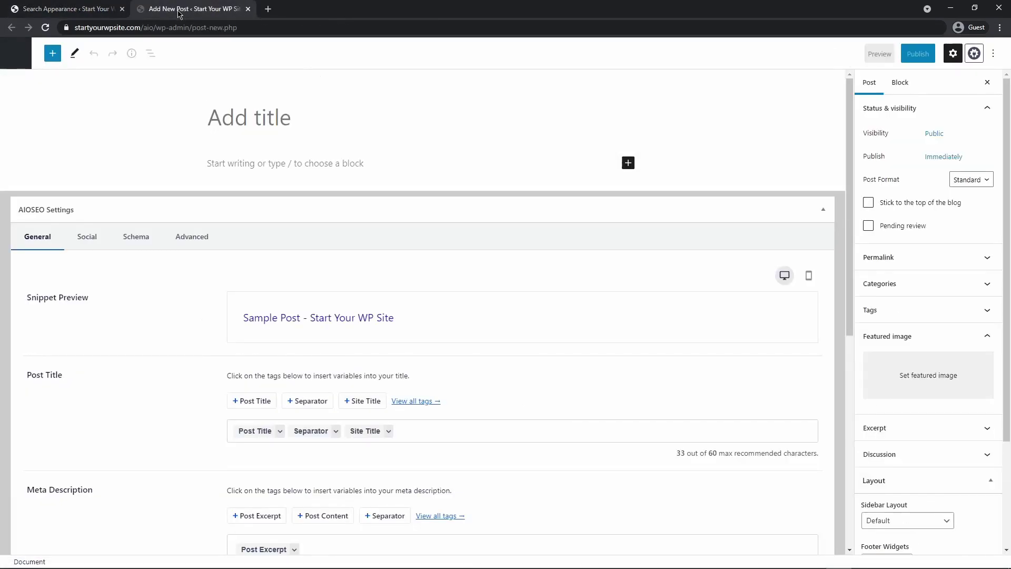
{"action": "left_click", "coordinate": [136, 241]}
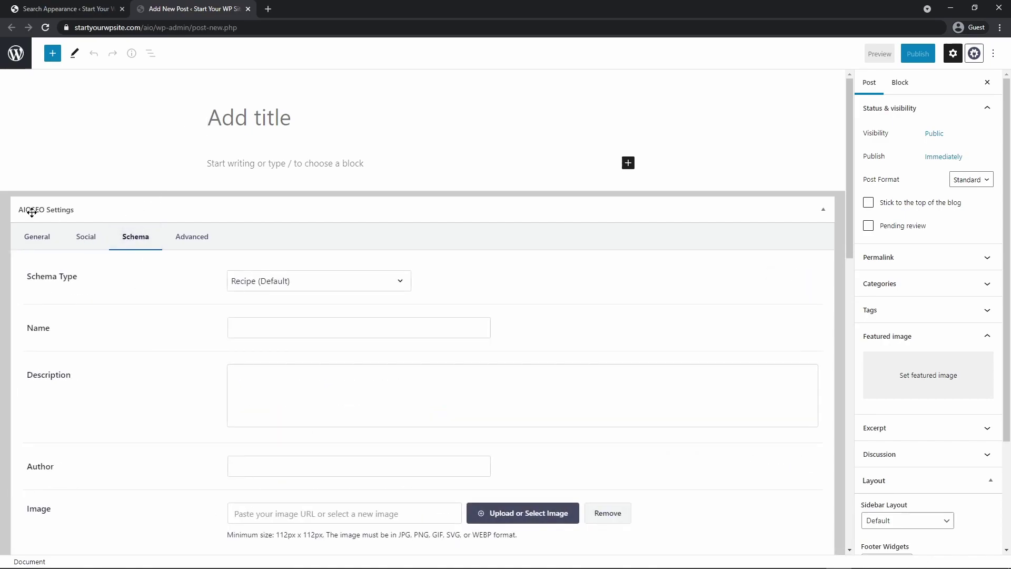
{"action": "left_click_drag", "start_coordinate": [849, 122], "coordinate": [879, 113]}
{"action": "left_click", "coordinate": [402, 284]}
{"action": "left_click", "coordinate": [169, 282]}
Browse the Recipe fields, adding two instruction rows and then removing them
{"action": "scroll", "coordinate": [155, 291], "scroll_direction": "down", "scroll_amount": 3}
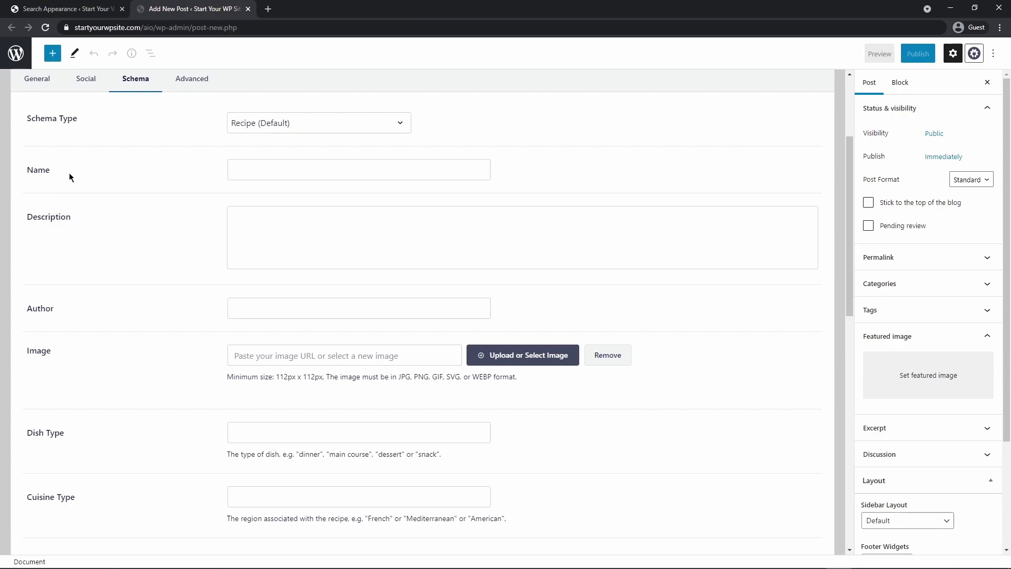
{"action": "scroll", "coordinate": [79, 211], "scroll_direction": "down", "scroll_amount": 3}
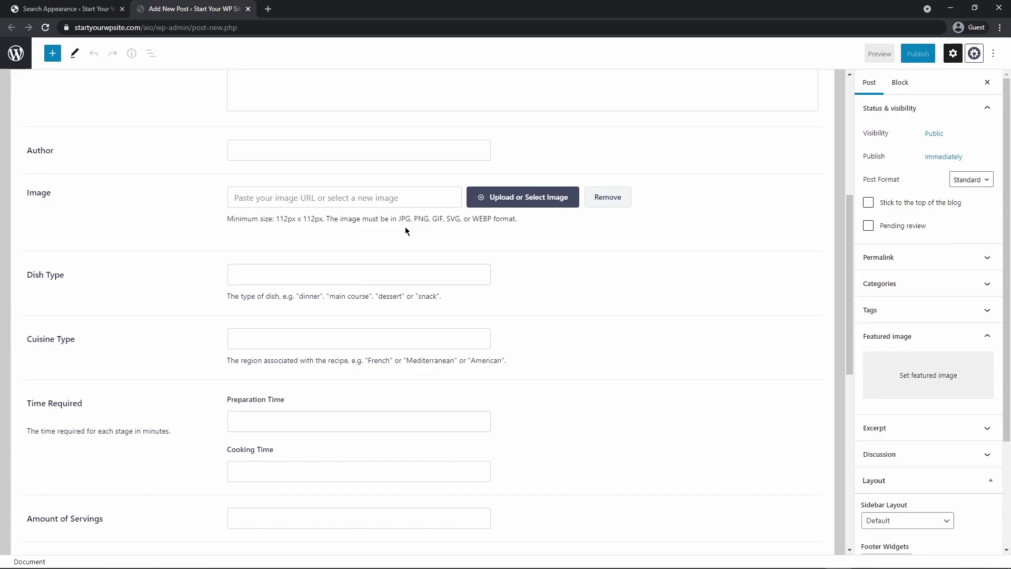
{"action": "scroll", "coordinate": [139, 213], "scroll_direction": "down", "scroll_amount": 2}
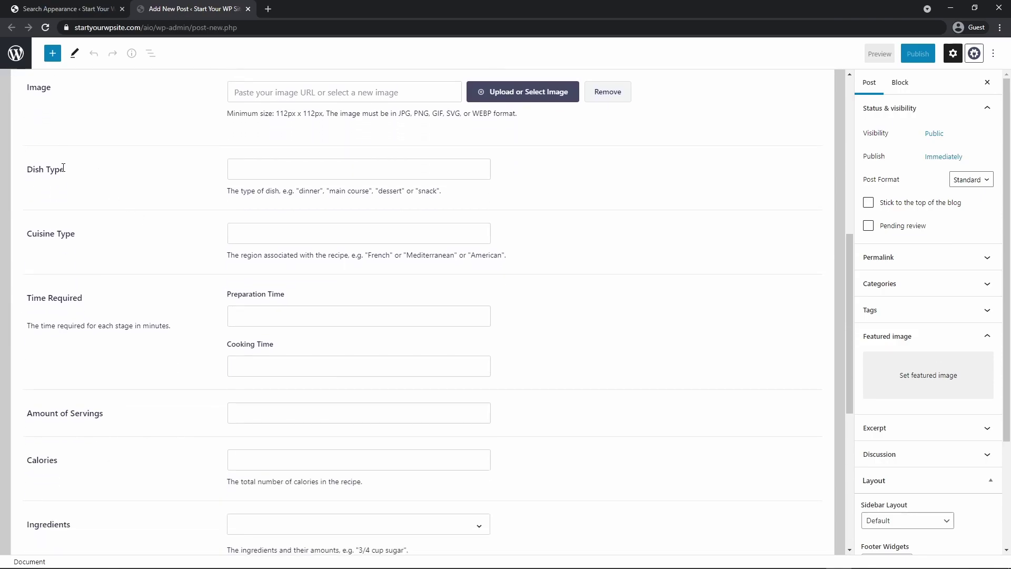
{"action": "scroll", "coordinate": [81, 251], "scroll_direction": "down", "scroll_amount": 2}
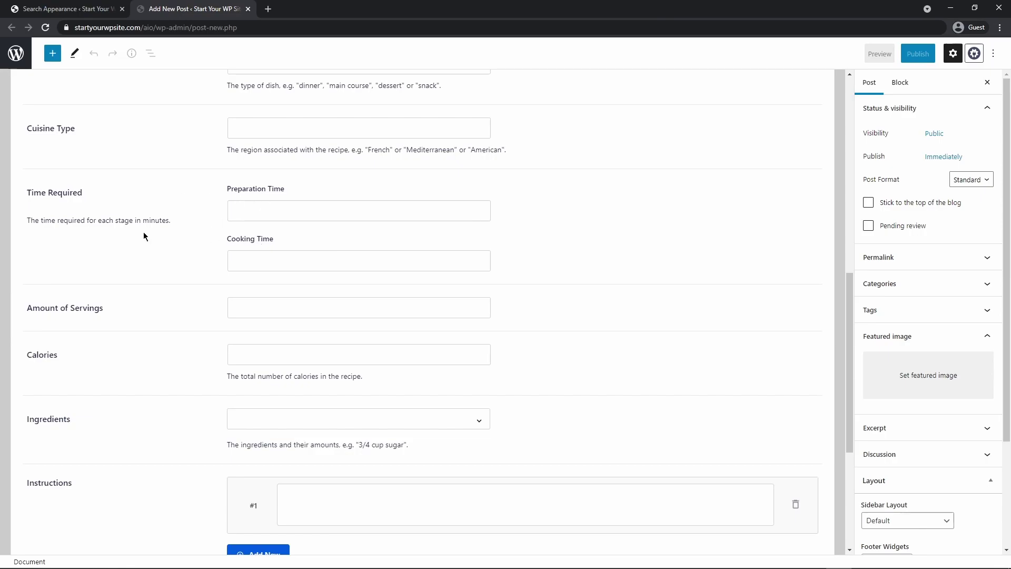
{"action": "scroll", "coordinate": [100, 226], "scroll_direction": "down", "scroll_amount": 2}
{"action": "scroll", "coordinate": [105, 213], "scroll_direction": "down", "scroll_amount": 1}
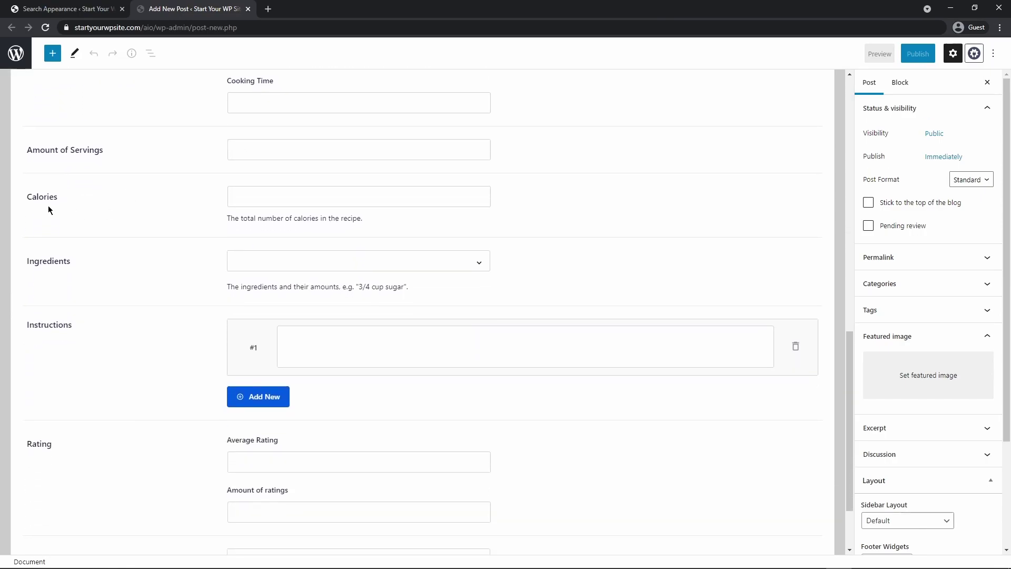
{"action": "scroll", "coordinate": [105, 208], "scroll_direction": "down", "scroll_amount": 2}
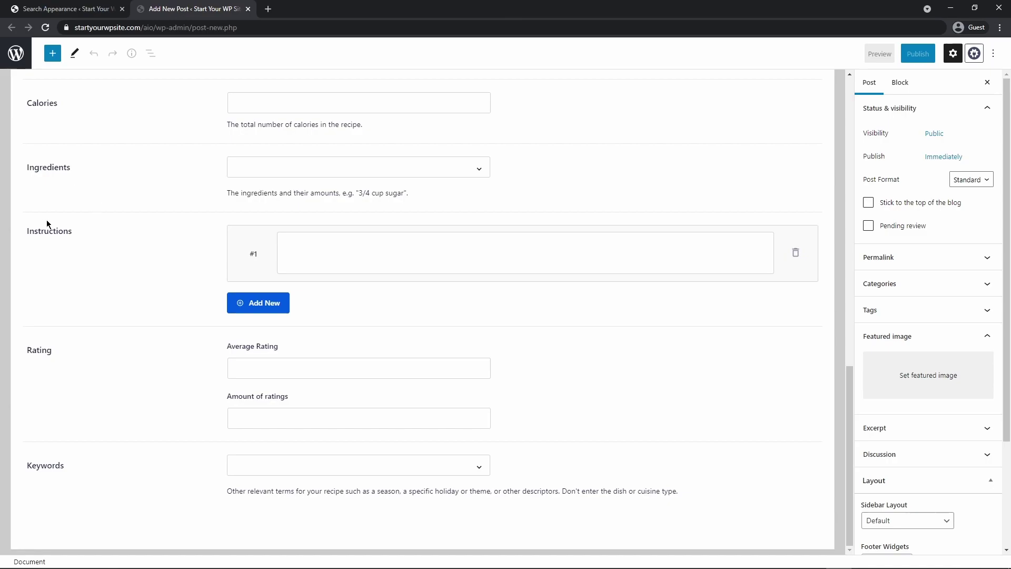
{"action": "left_click", "coordinate": [261, 309]}
{"action": "left_click", "coordinate": [242, 352]}
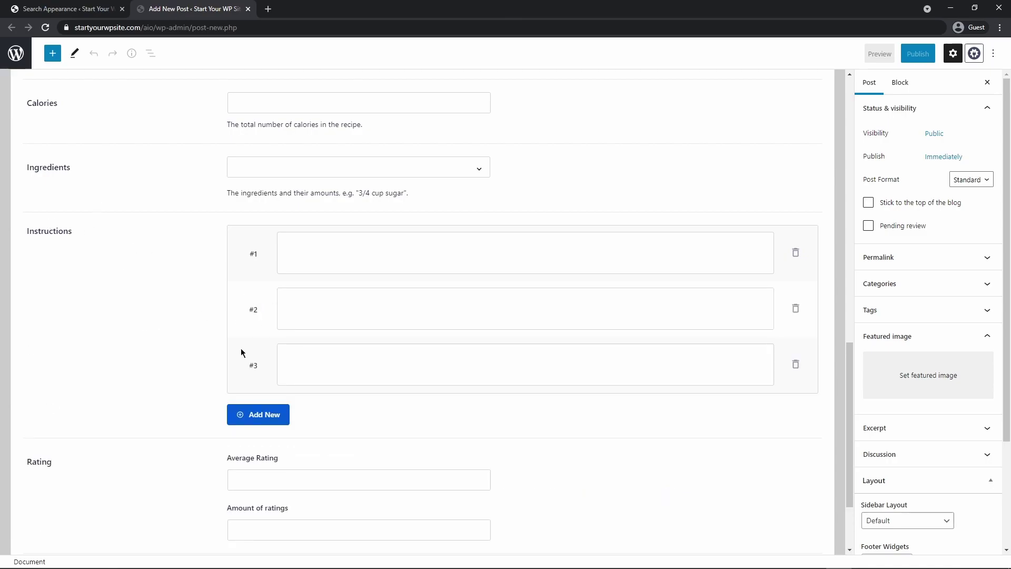
{"action": "left_click", "coordinate": [796, 365]}
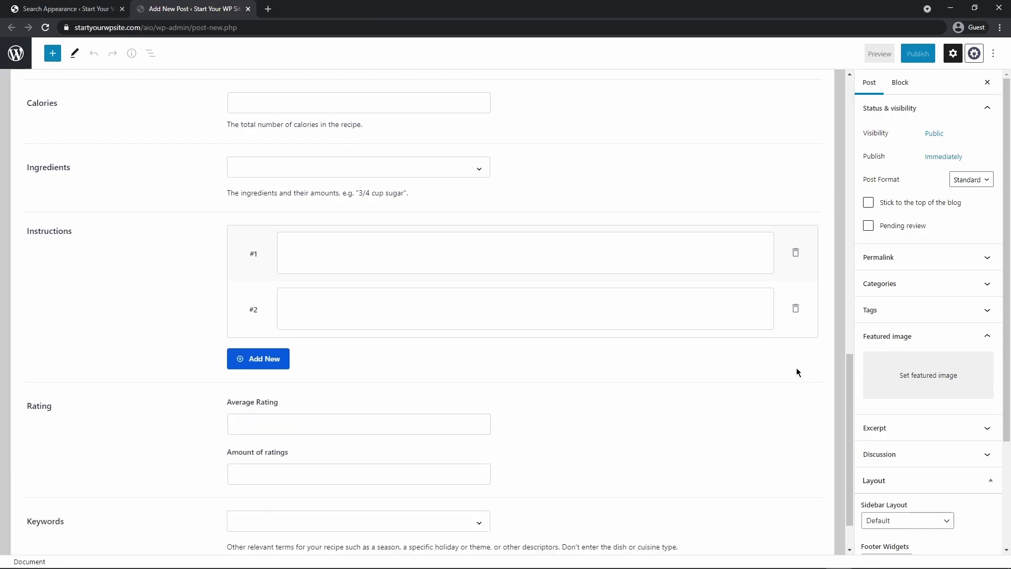
{"action": "left_click", "coordinate": [796, 309]}
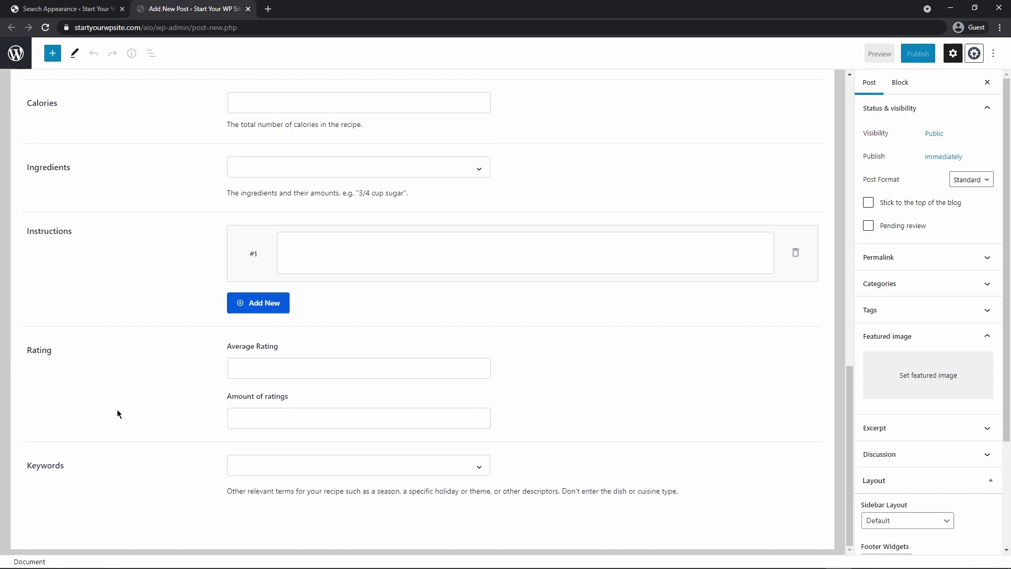
{"action": "scroll", "coordinate": [834, 112], "scroll_direction": "up", "scroll_amount": 15}
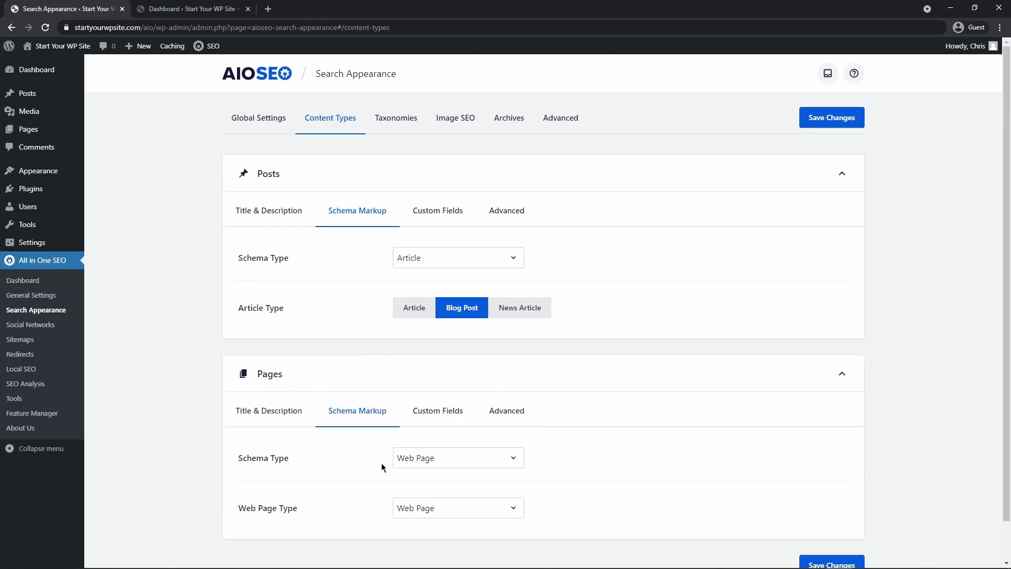
Save the reverted defaults: Posts on Article (Blog Post), Pages on Web Page
{"action": "left_click", "coordinate": [833, 118]}
{"action": "mouse_move", "coordinate": [32, 95]}
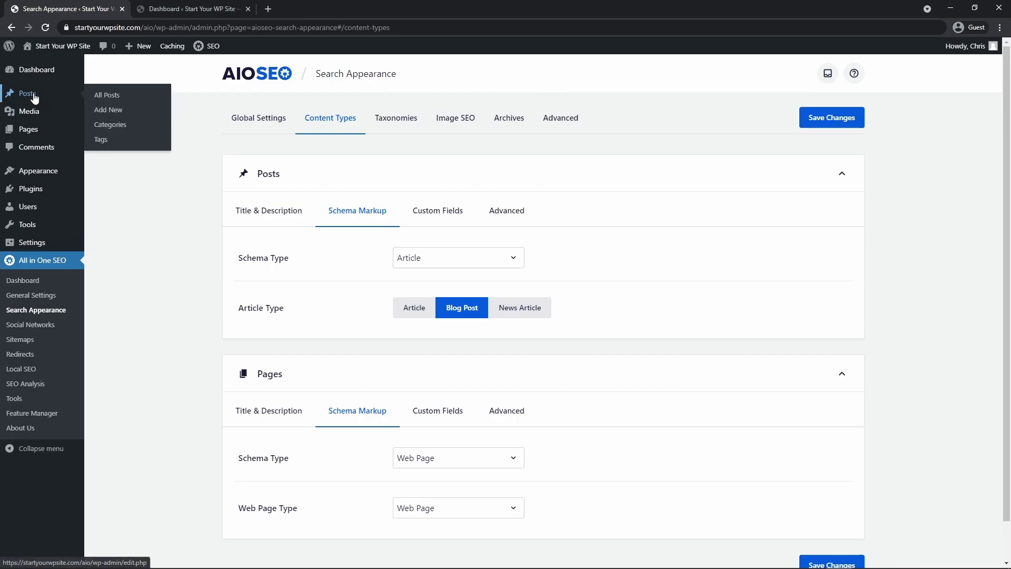
Open the Apple Pie Recipe post and view its AIOSEO schema, showing Article (Default)
{"action": "left_click", "coordinate": [112, 95]}
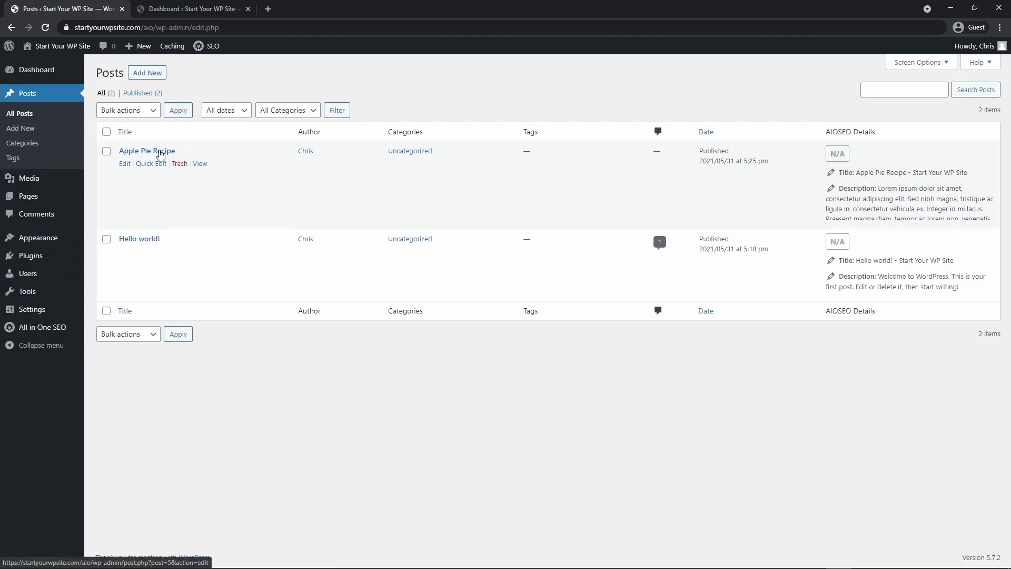
{"action": "left_click", "coordinate": [151, 153]}
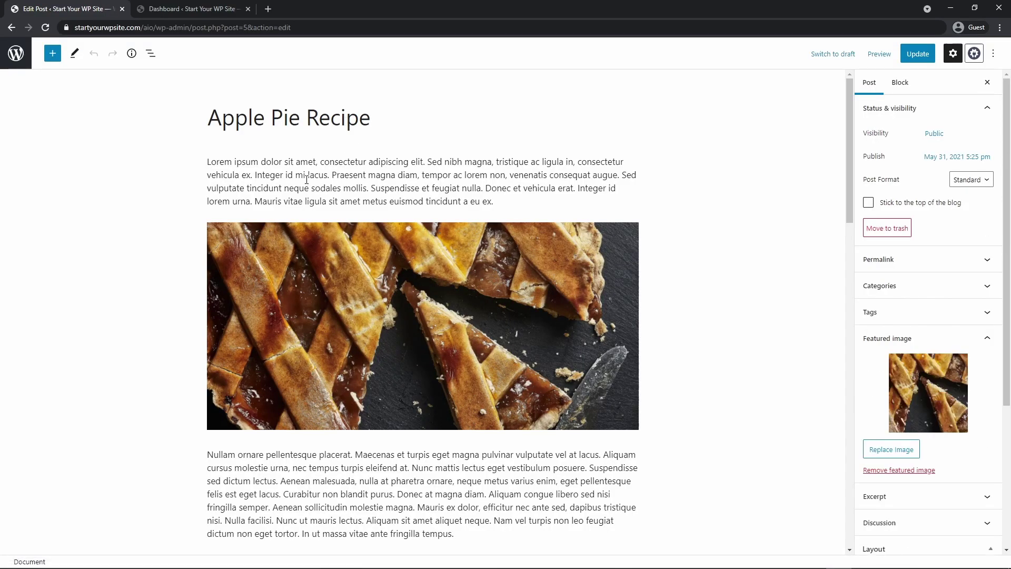
{"action": "left_click", "coordinate": [248, 167]}
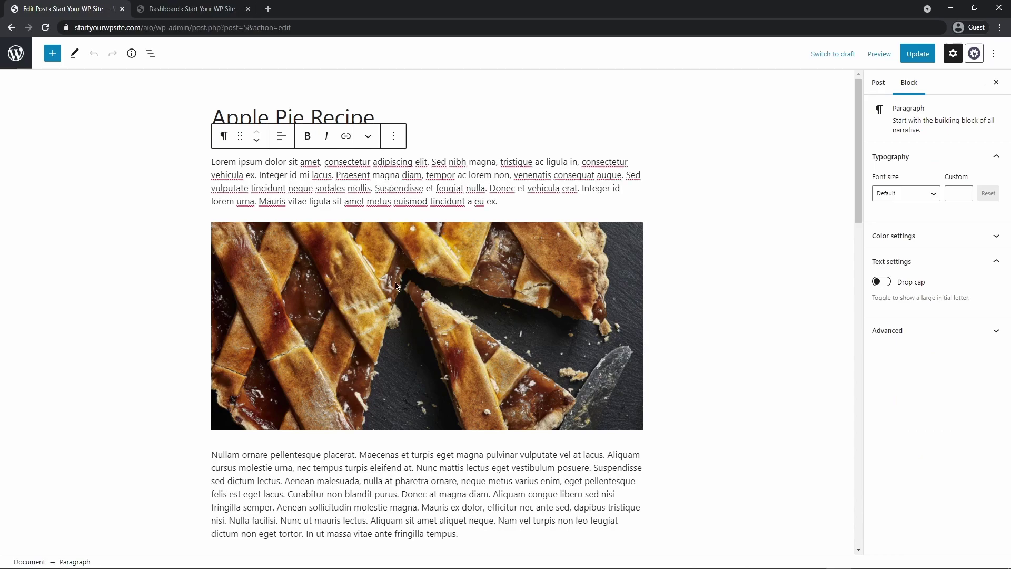
{"action": "left_click_drag", "start_coordinate": [858, 119], "coordinate": [861, 350]}
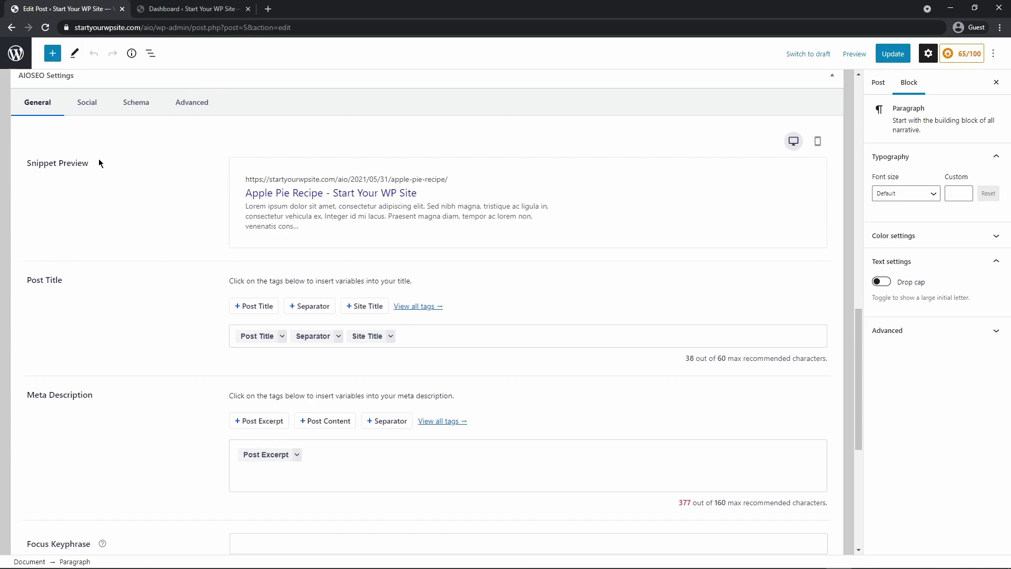
{"action": "left_click", "coordinate": [135, 106]}
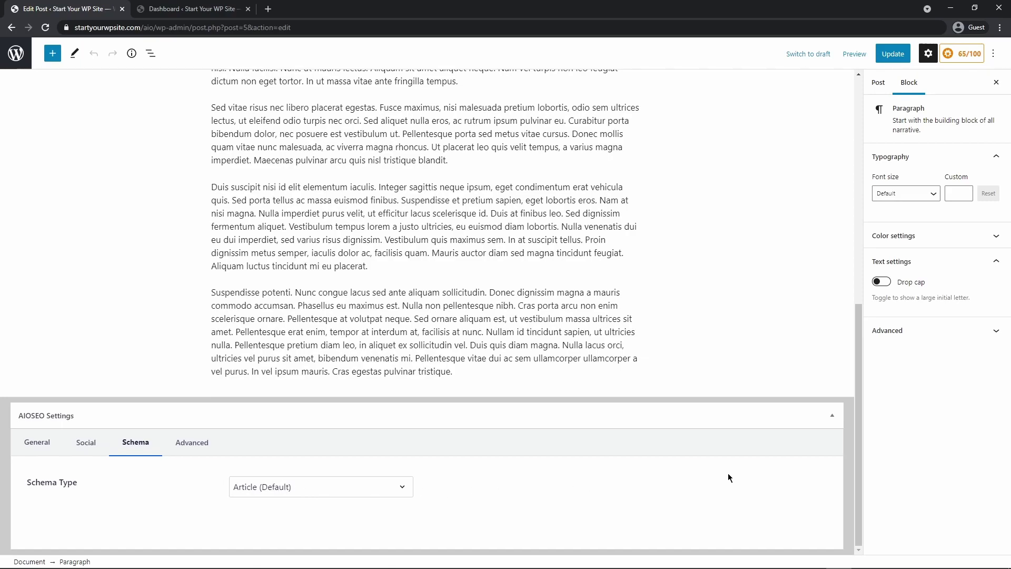
Set the Apple Pie Recipe post's schema type to Recipe, update it, and start a new blank post
{"action": "left_click", "coordinate": [401, 488]}
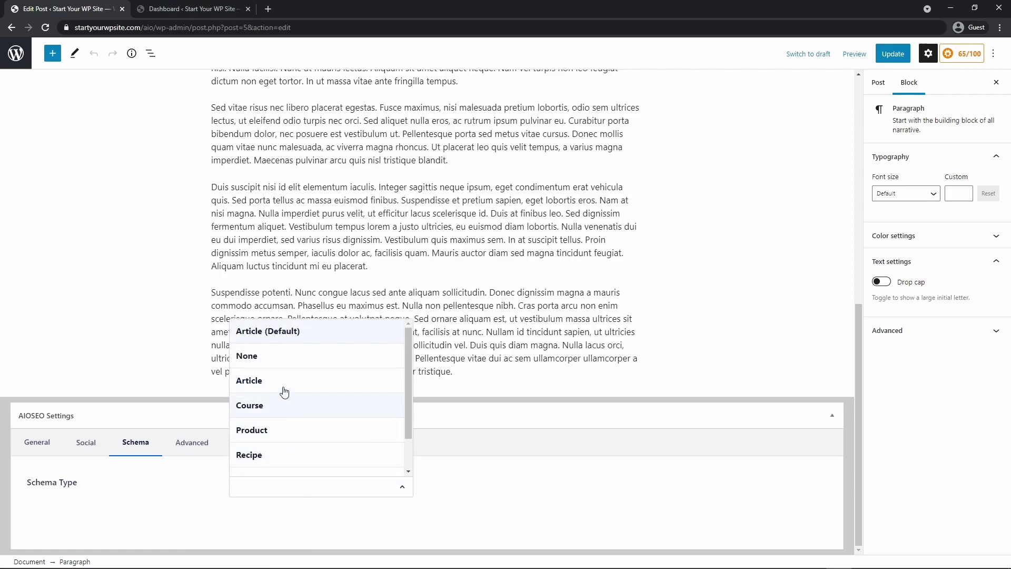
{"action": "left_click", "coordinate": [267, 456]}
{"action": "scroll", "coordinate": [474, 497], "scroll_direction": "down", "scroll_amount": 4}
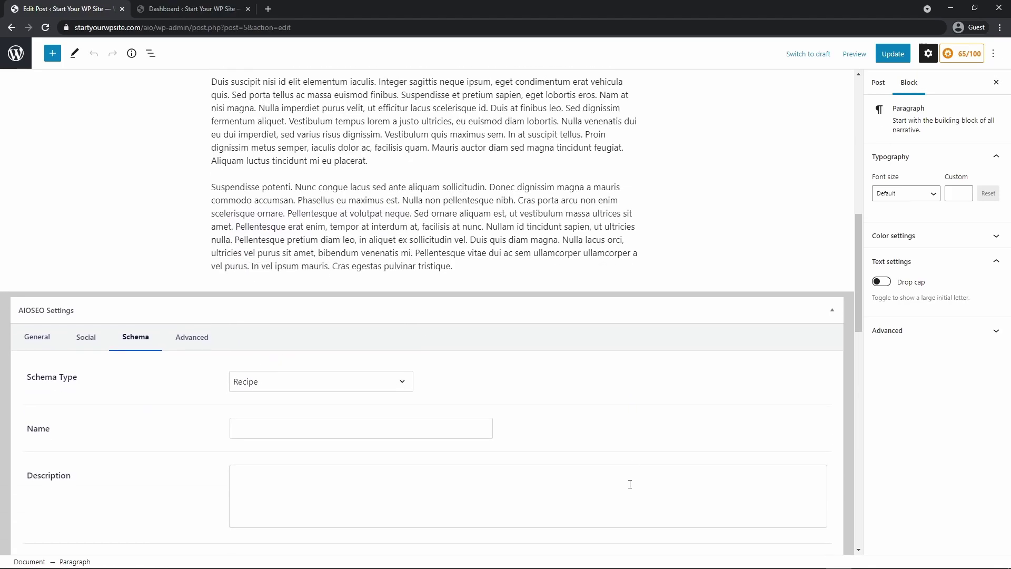
{"action": "left_click_drag", "start_coordinate": [860, 270], "coordinate": [878, 94]}
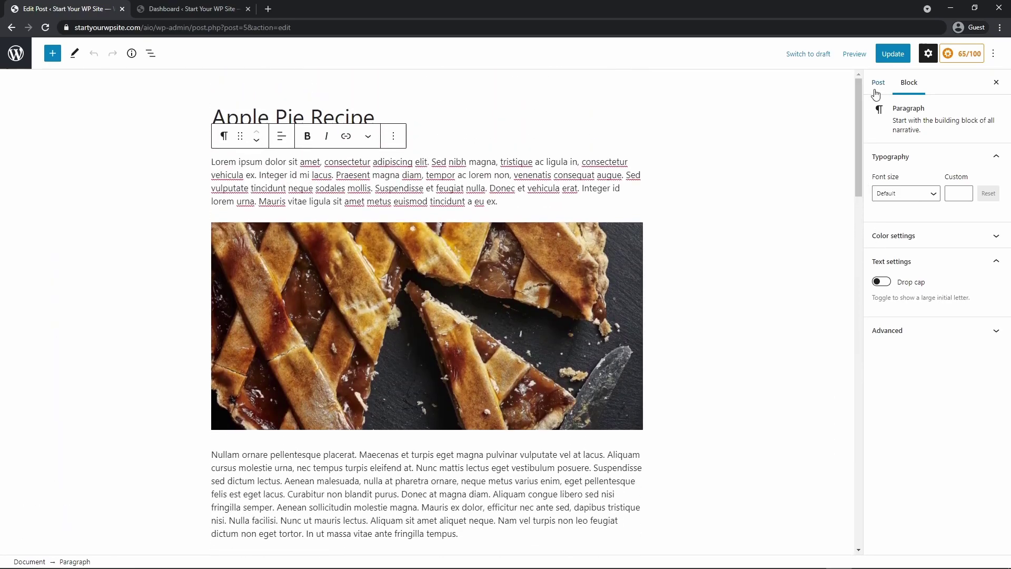
{"action": "left_click", "coordinate": [884, 54]}
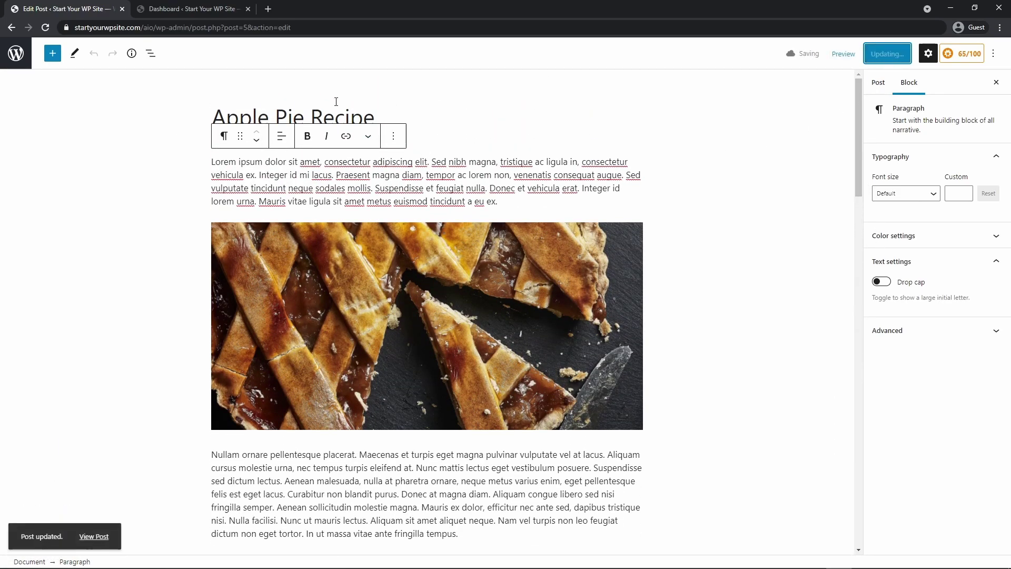
{"action": "left_click", "coordinate": [16, 53]}
{"action": "left_click", "coordinate": [23, 130]}
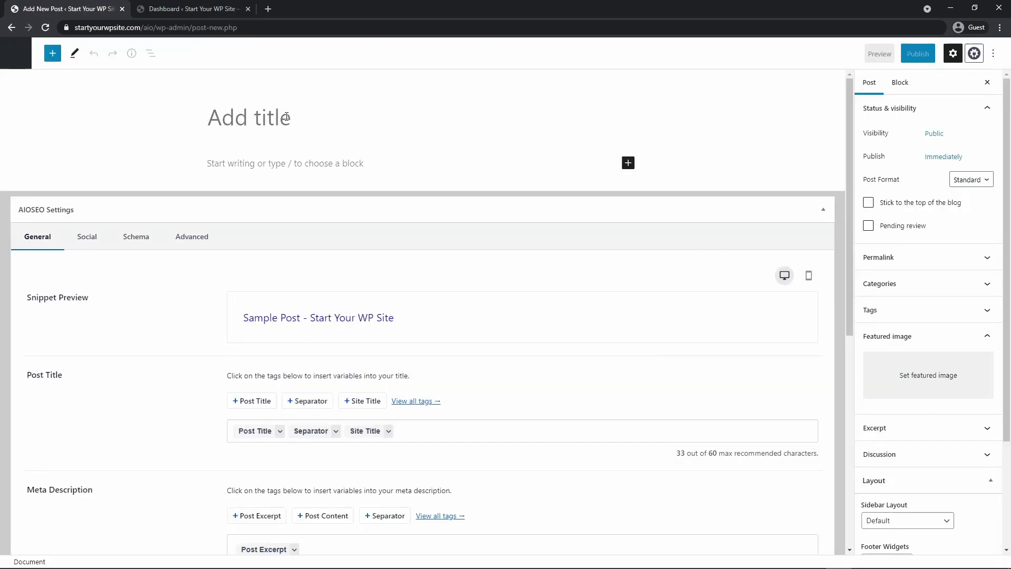
In the AIOSEO Schema settings, switch the new post's schema type from Article (Default) to Recipe
{"action": "left_click", "coordinate": [135, 241]}
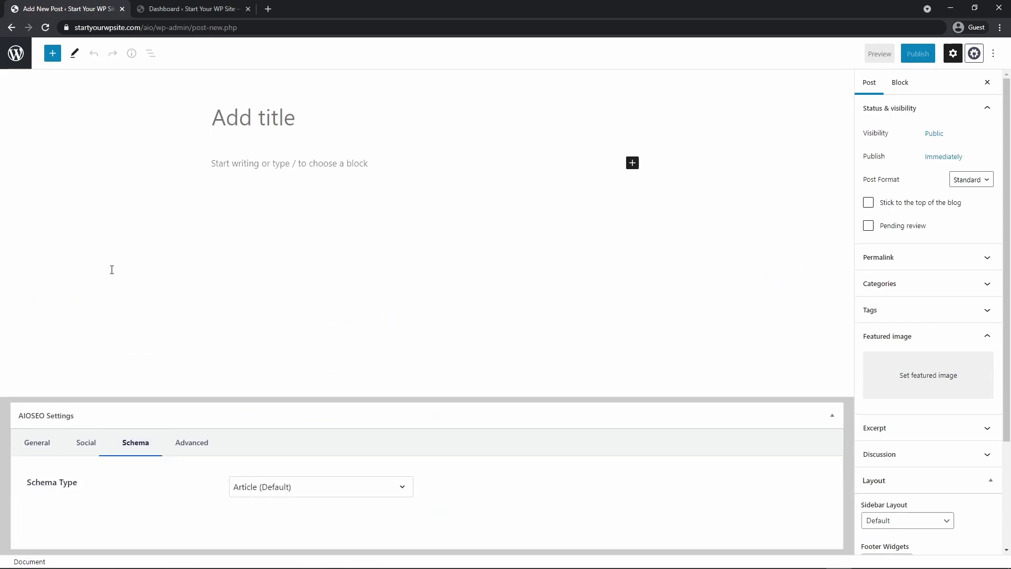
{"action": "left_click", "coordinate": [266, 487]}
{"action": "left_click", "coordinate": [261, 463]}
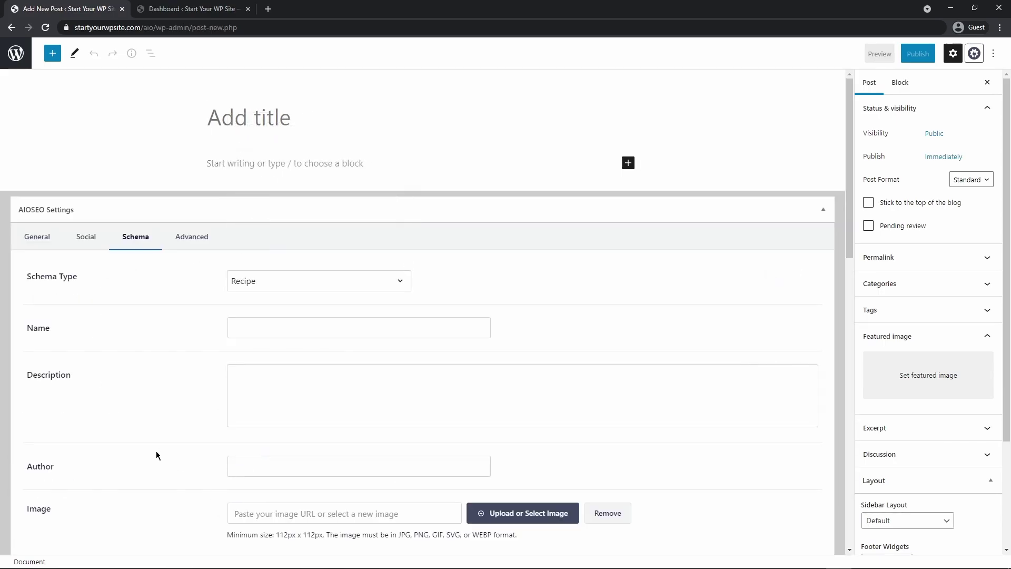
{"action": "scroll", "coordinate": [157, 454], "scroll_direction": "down", "scroll_amount": 3}
{"action": "scroll", "coordinate": [424, 290], "scroll_direction": "up", "scroll_amount": 3}
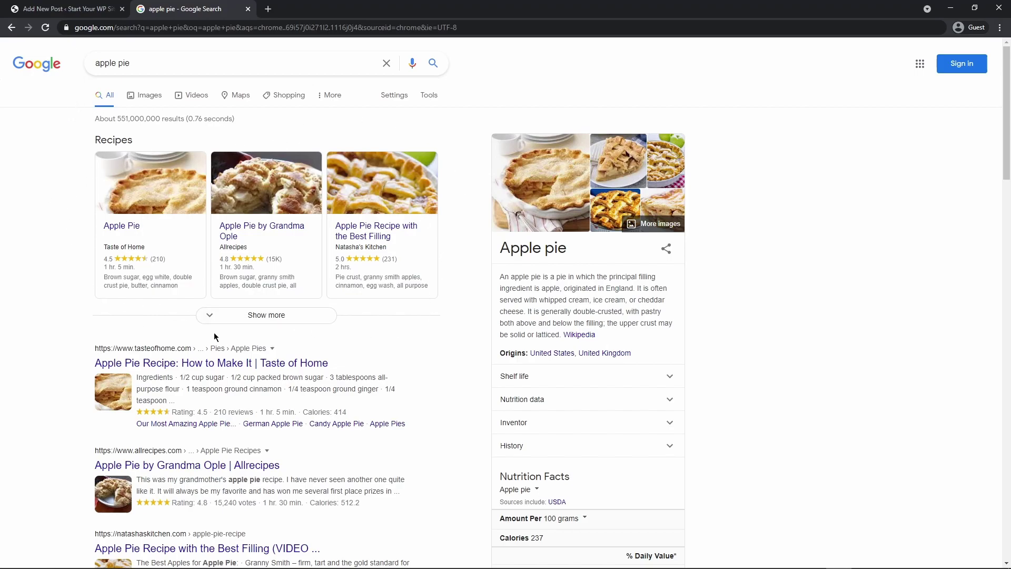
Expand Google's apple pie Recipes section to show more recipe cards with ratings and cooking times
{"action": "left_click", "coordinate": [261, 315]}
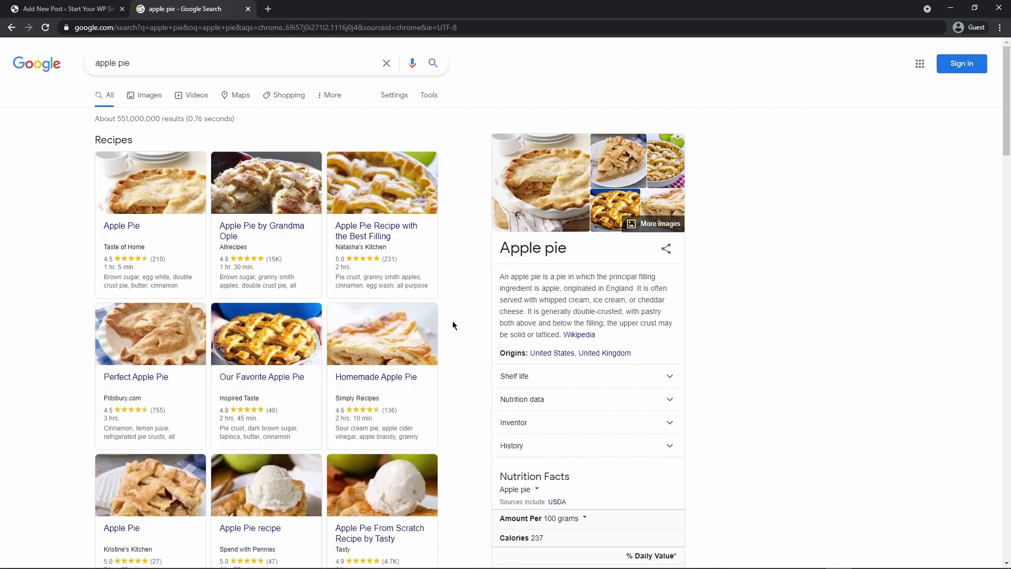
{"action": "scroll", "coordinate": [455, 316], "scroll_direction": "down", "scroll_amount": 2}
{"action": "scroll", "coordinate": [454, 312], "scroll_direction": "up", "scroll_amount": 2}
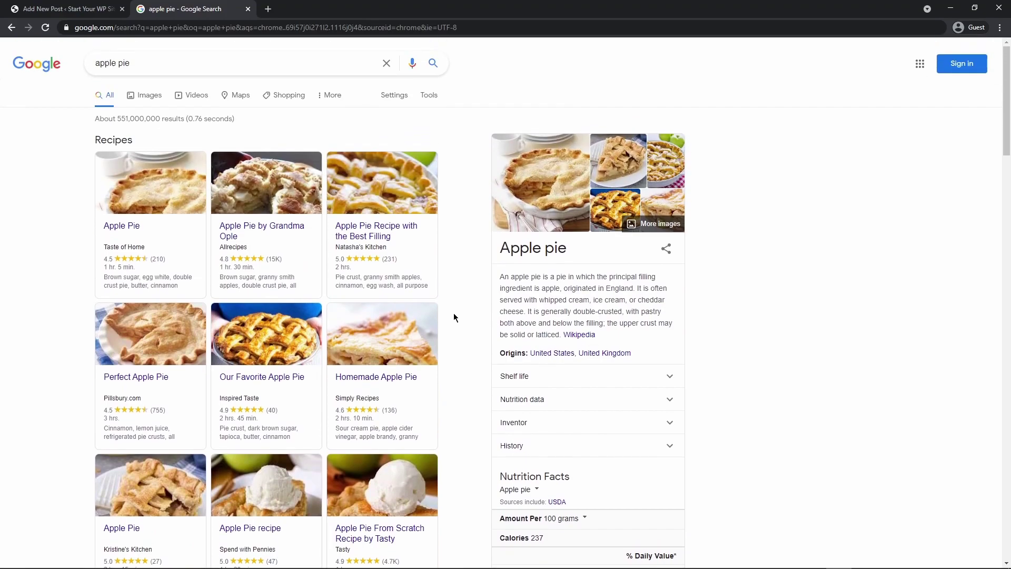